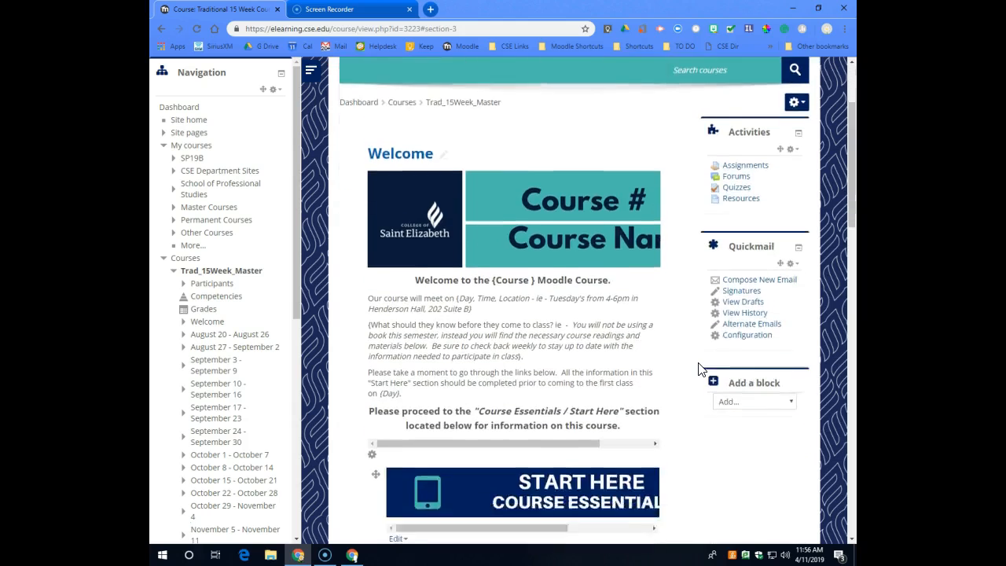
scroll(703, 370, "down", 6)
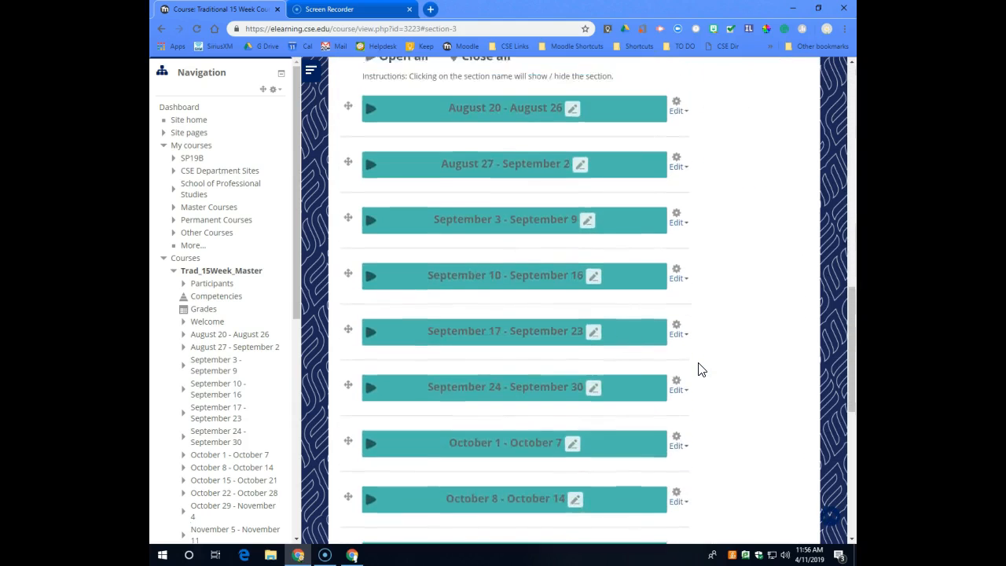
Expand all weekly sections of the course page at once and look through their contents.
scroll(702, 369, "up", 2)
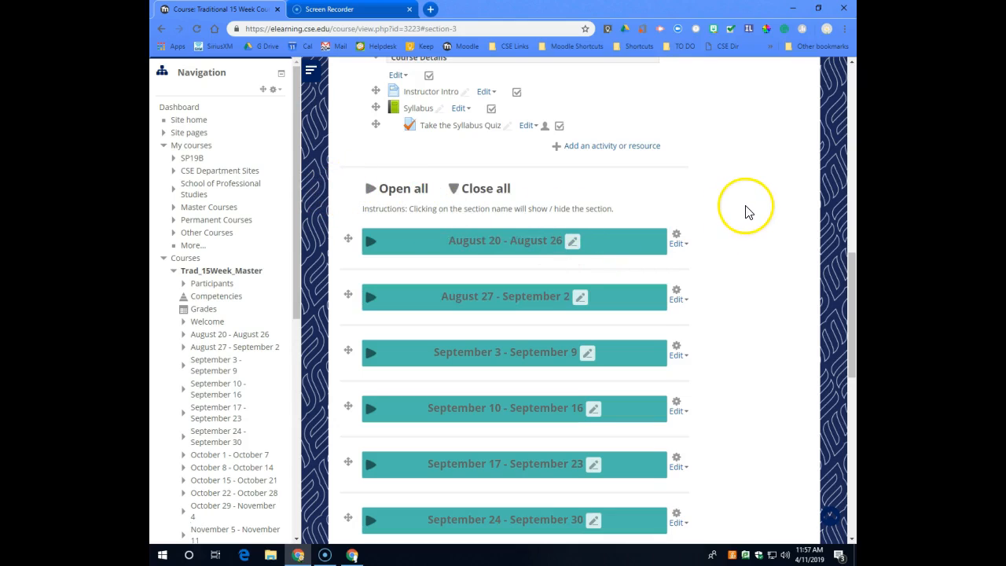
scroll(750, 212, "down", 4)
scroll(757, 263, "up", 2)
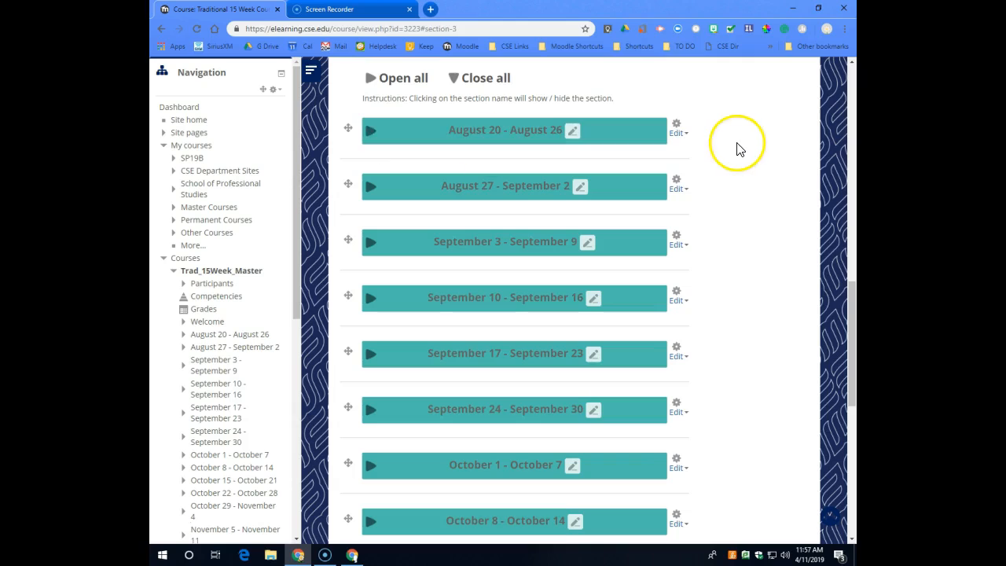
scroll(757, 164, "up", 3)
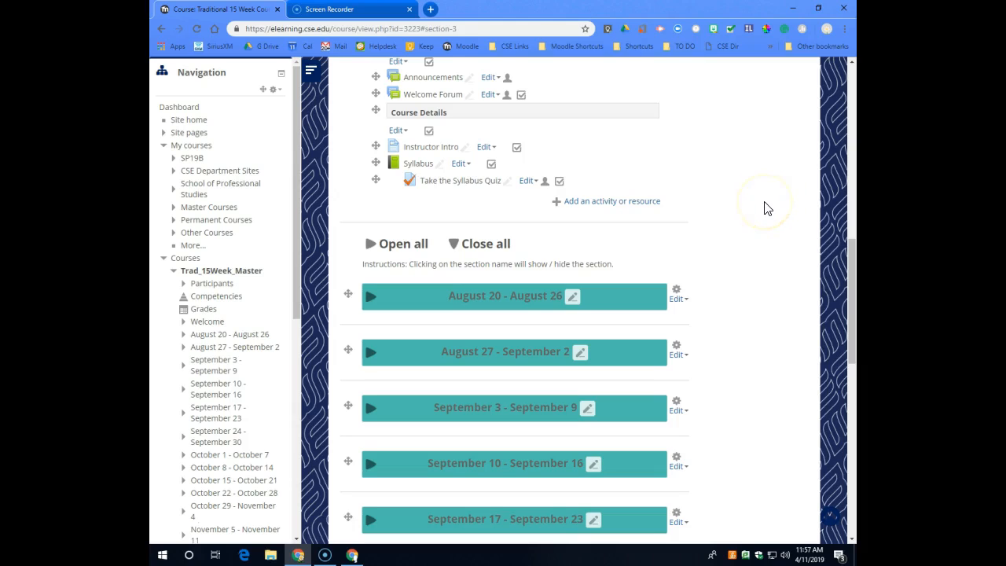
left_click(376, 248)
scroll(747, 197, "down", 5)
scroll(747, 197, "down", 10)
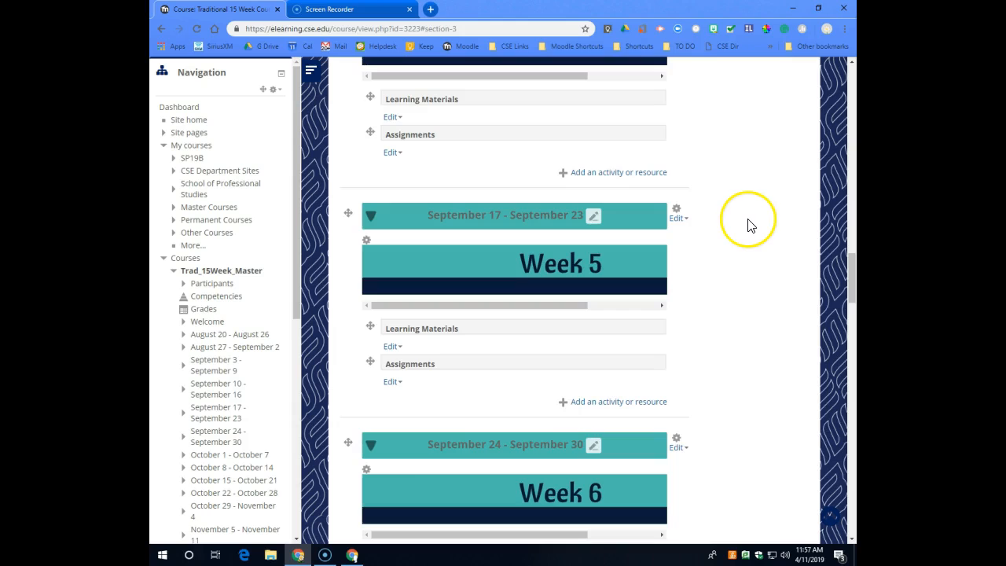
Collapse all the weekly sections of the course page at once.
scroll(751, 225, "up", 5)
scroll(751, 228, "up", 10)
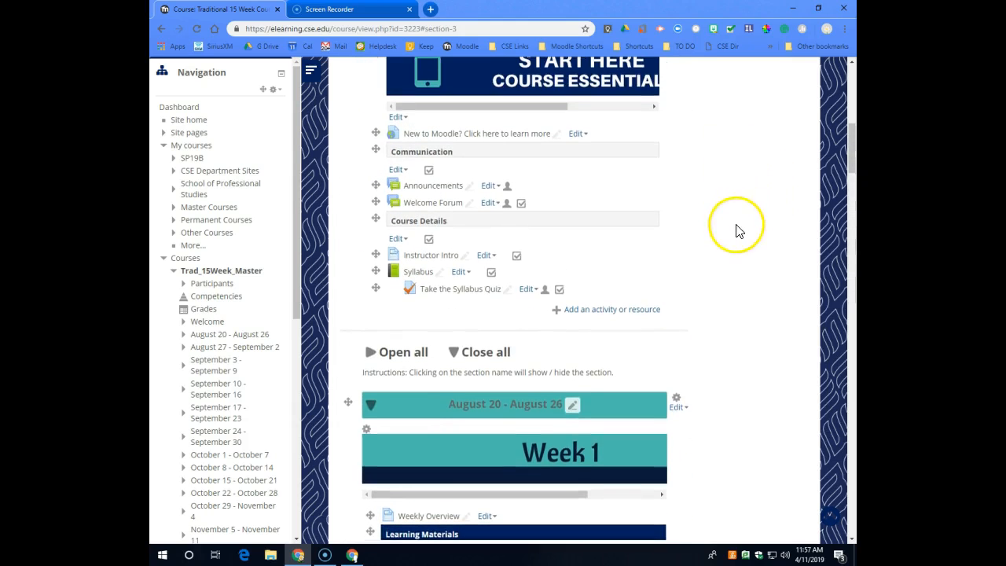
scroll(707, 240, "down", 1)
left_click(460, 302)
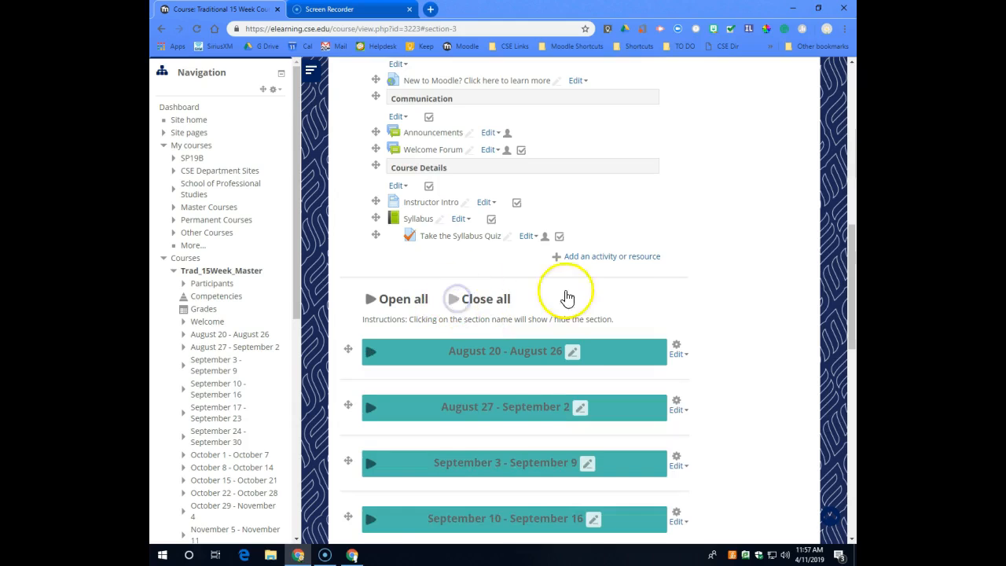
Expand the August 27 - September 2 section to view its content, and collapse it again.
scroll(570, 298, "down", 2)
left_click(371, 242)
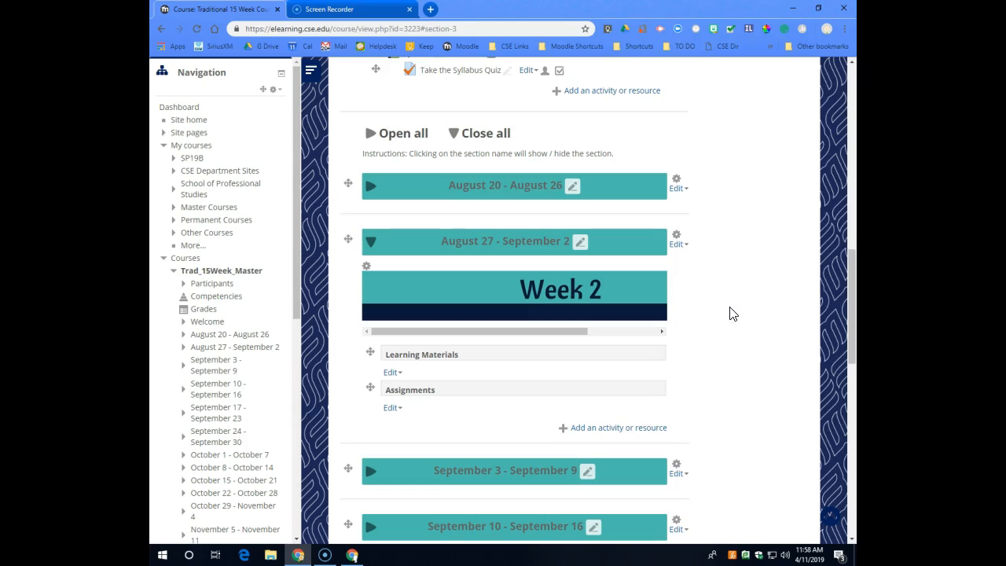
left_click(371, 243)
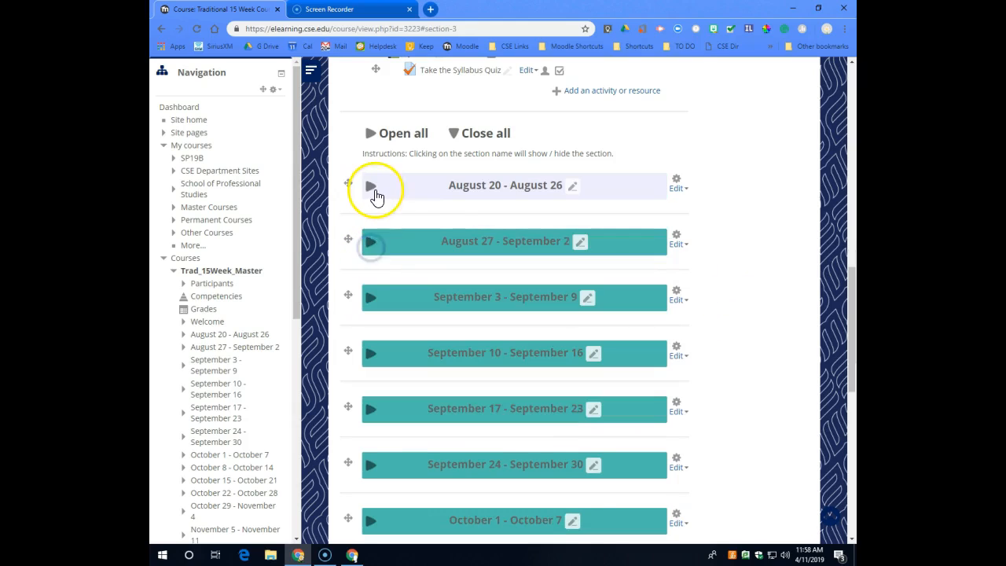
Expand the August 20 - August 26 and September 3 - September 9 sections individually and review their contents.
left_click(372, 189)
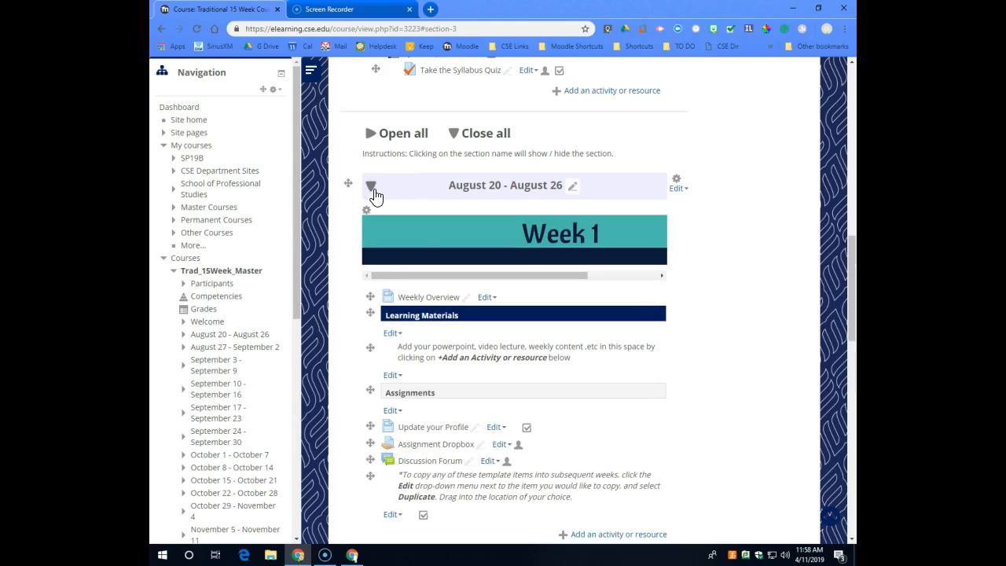
scroll(375, 196, "down", 5)
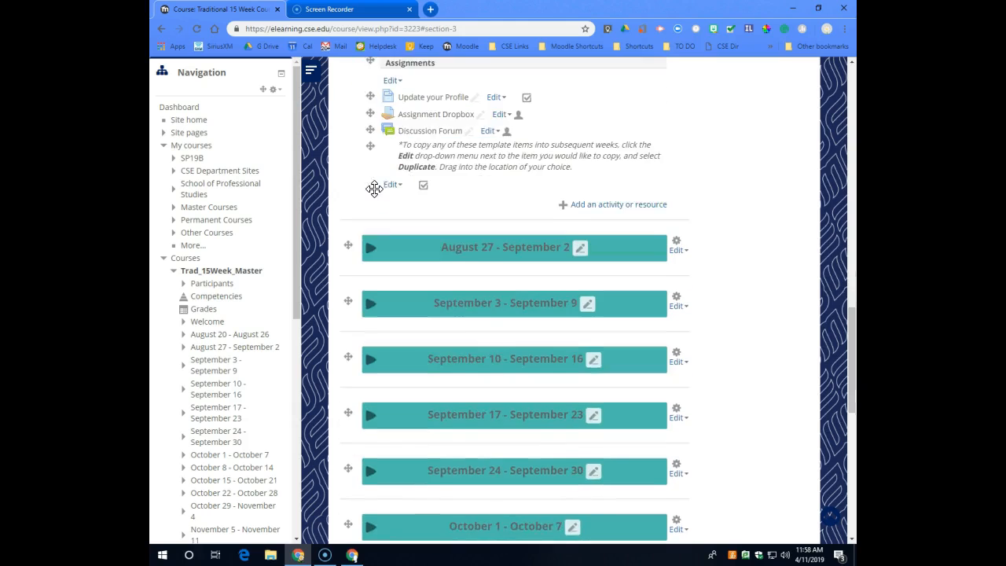
scroll(484, 203, "up", 2)
left_click(371, 412)
scroll(627, 329, "down", 3)
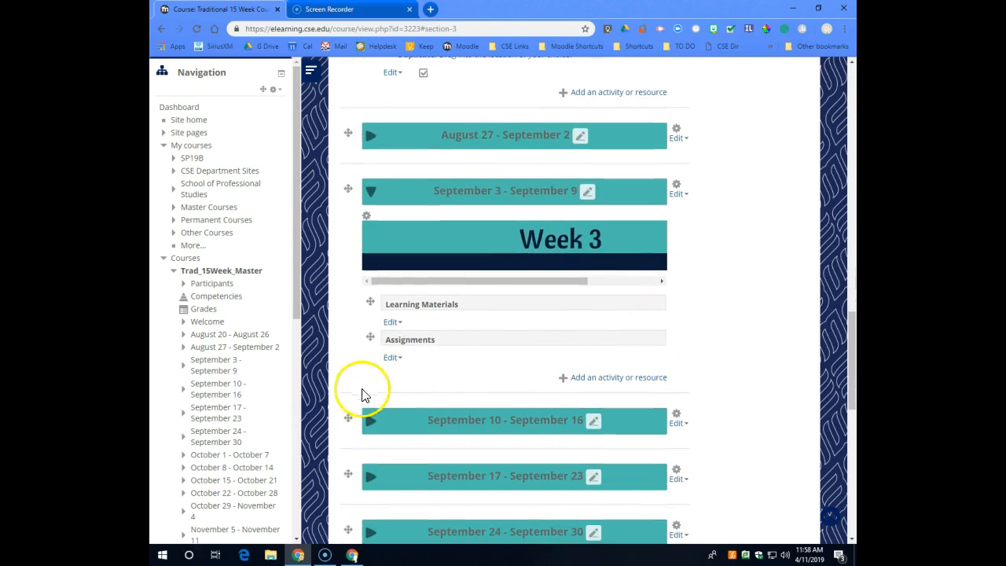
scroll(629, 273, "up", 5)
scroll(621, 318, "down", 2)
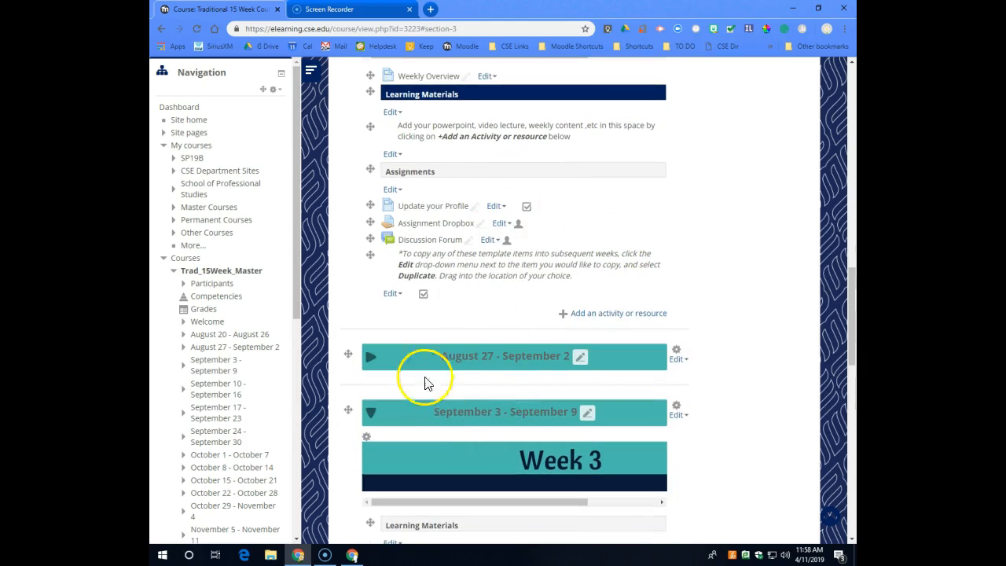
scroll(726, 326, "up", 3)
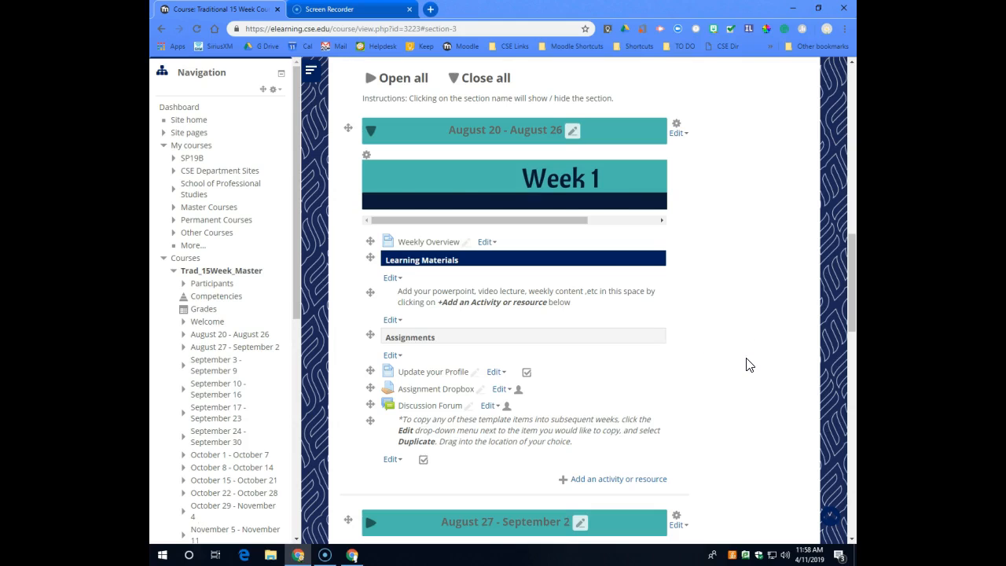
Collapse the August 20 - August 26 section, and expand and re-collapse all sections together.
left_click(374, 130)
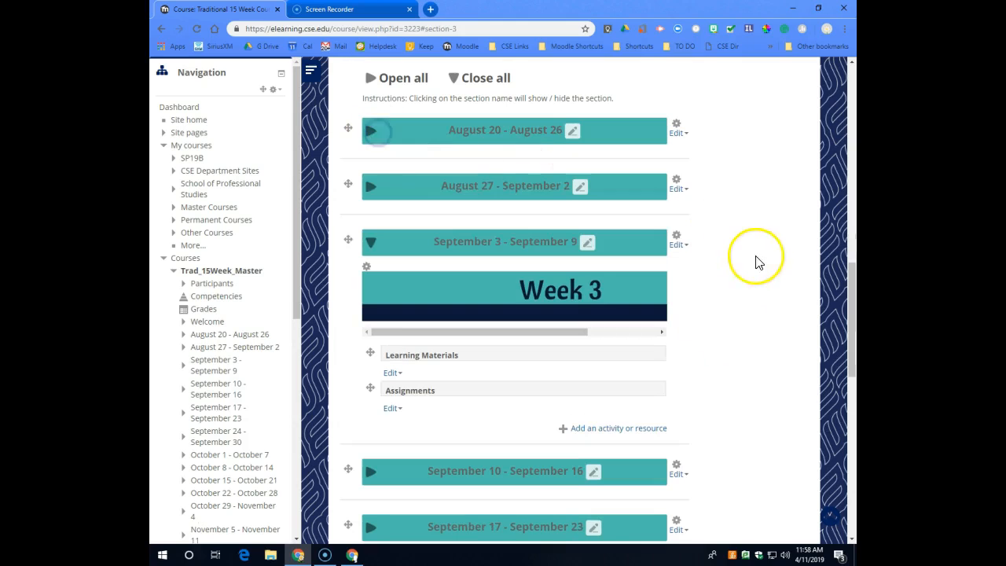
scroll(532, 221, "up", 2)
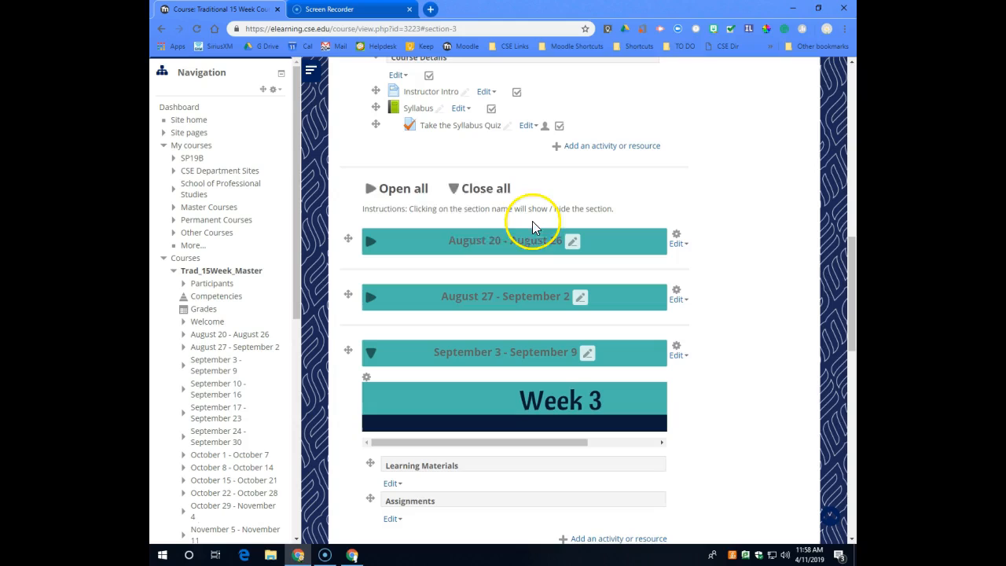
left_click(377, 199)
left_click(457, 193)
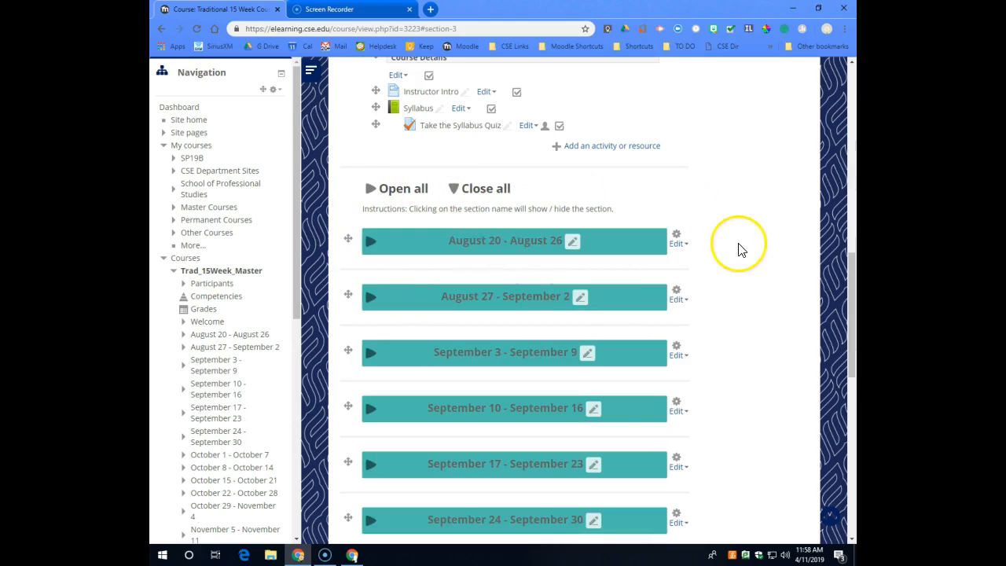
Expand the August 20 - August 26 section to view its Week 1 content.
scroll(762, 267, "up", 1)
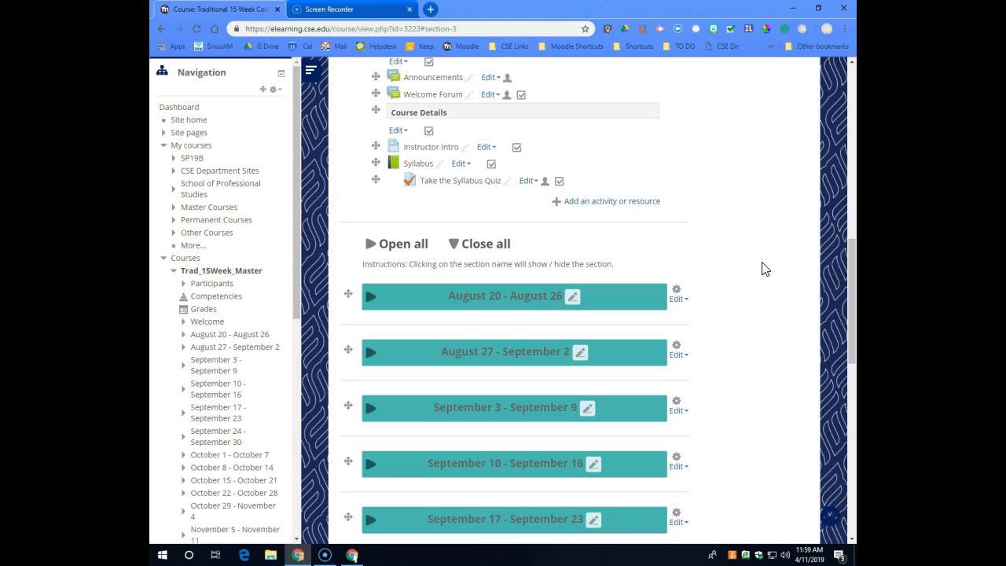
left_click(747, 309)
scroll(611, 236, "down", 1)
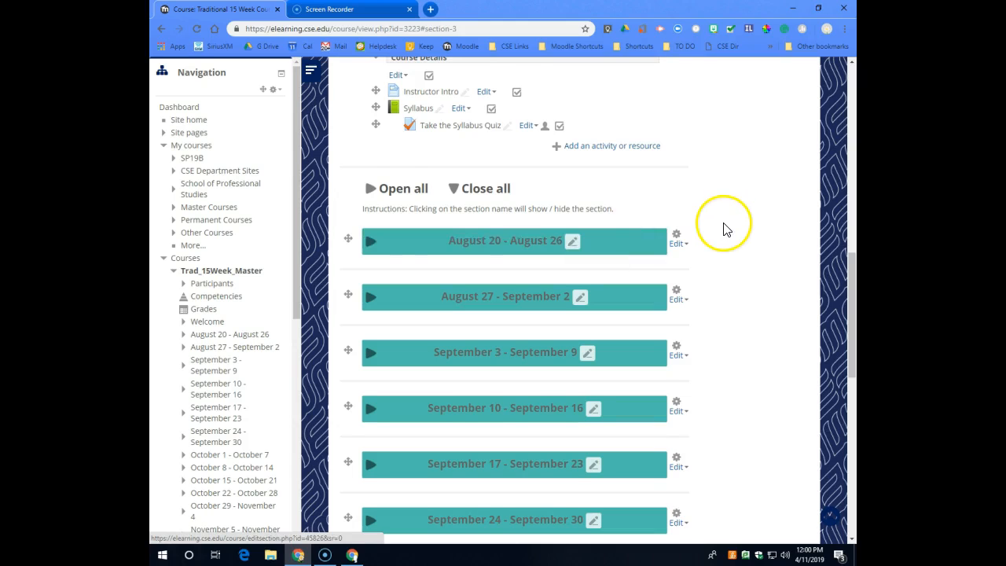
scroll(606, 133, "up", 3)
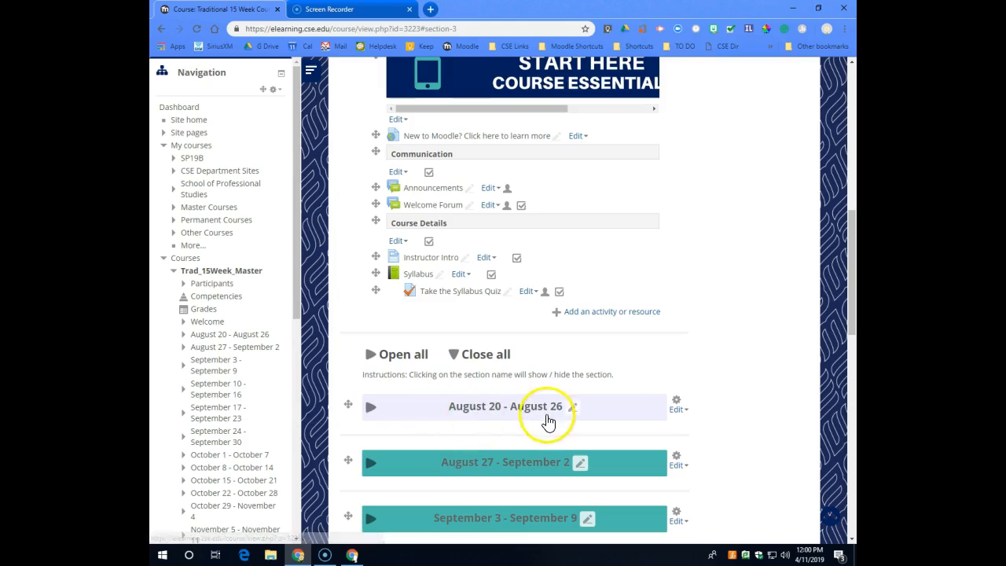
scroll(739, 291, "down", 1)
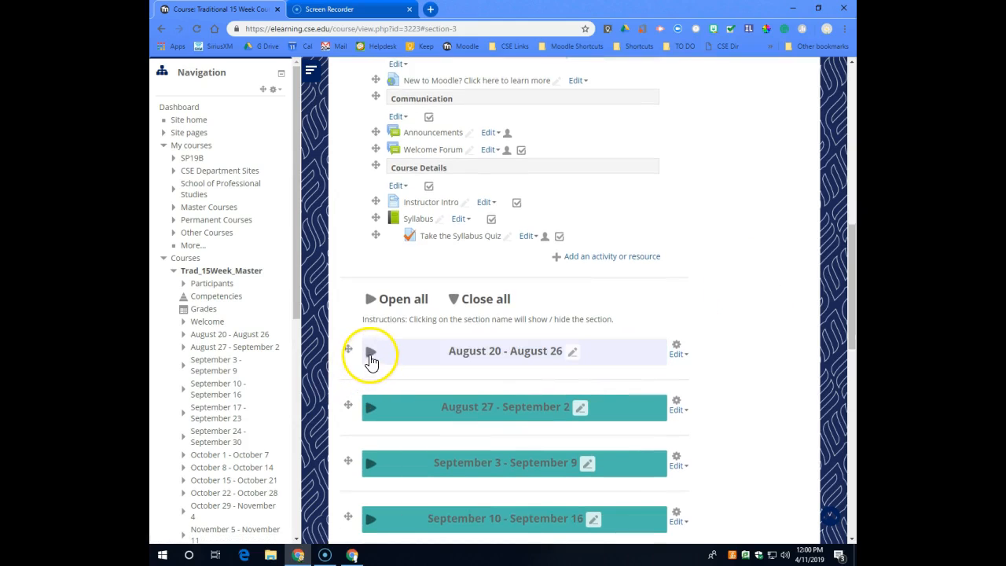
left_click(372, 354)
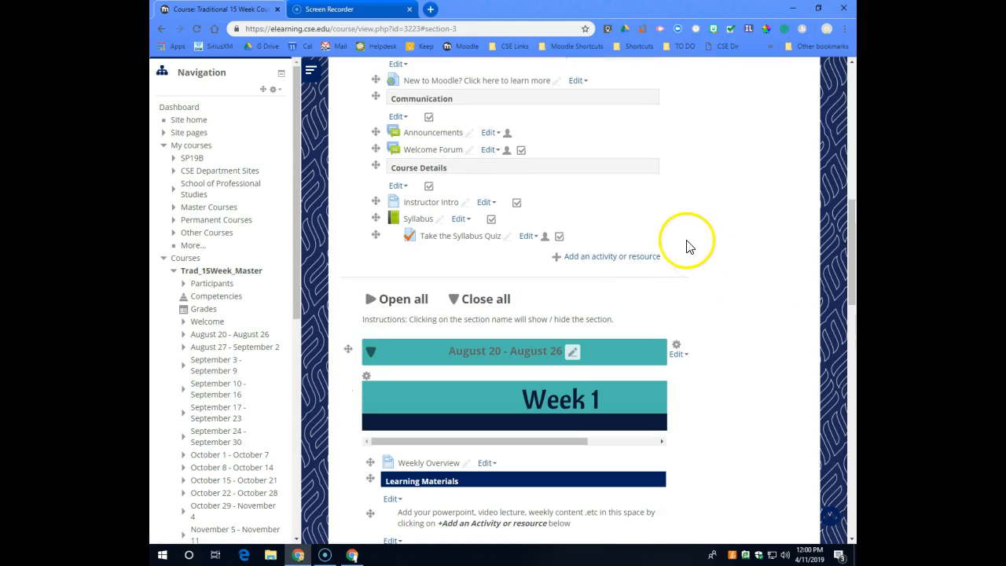
left_click_drag(375, 234, 396, 92)
scroll(629, 299, "up", 2)
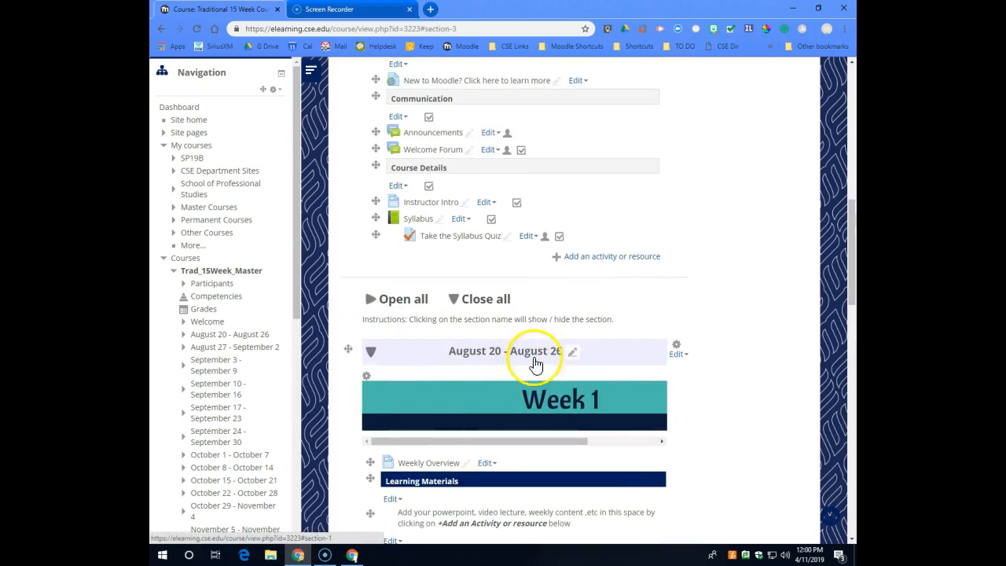
scroll(611, 359, "up", 1)
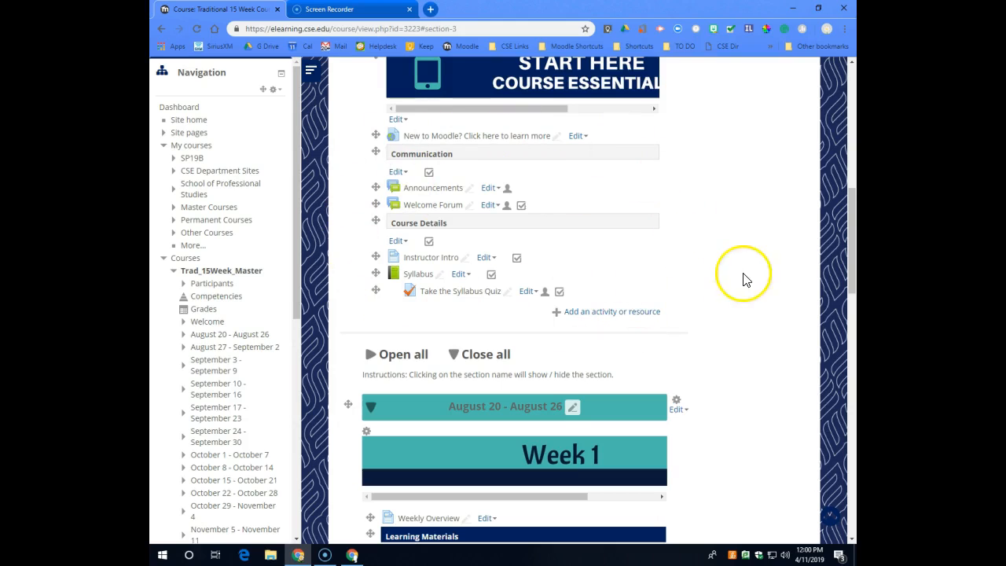
scroll(745, 278, "down", 2)
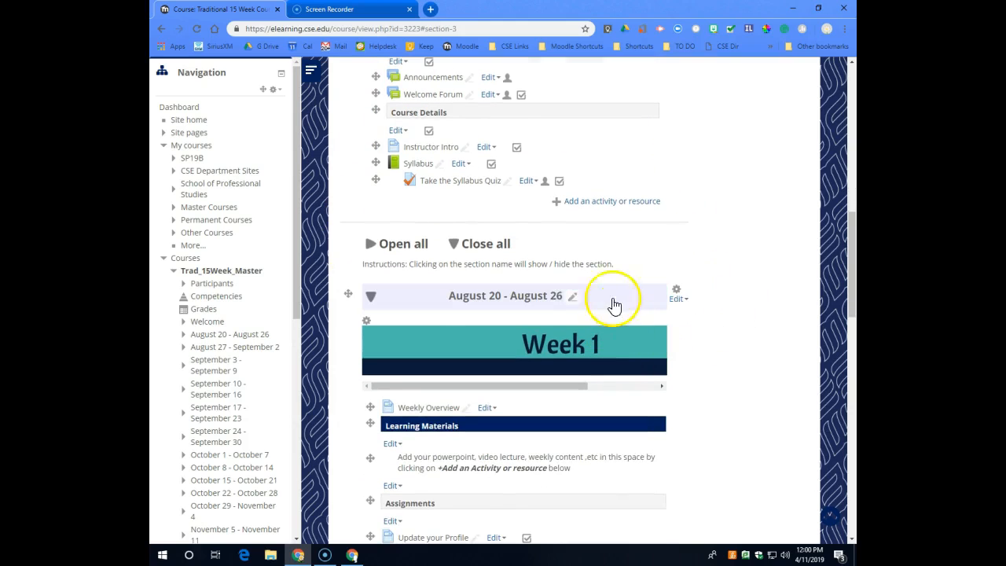
Edit the August 20 - August 26 section and give it the custom name "Course Information & Syllabus".
left_click(679, 299)
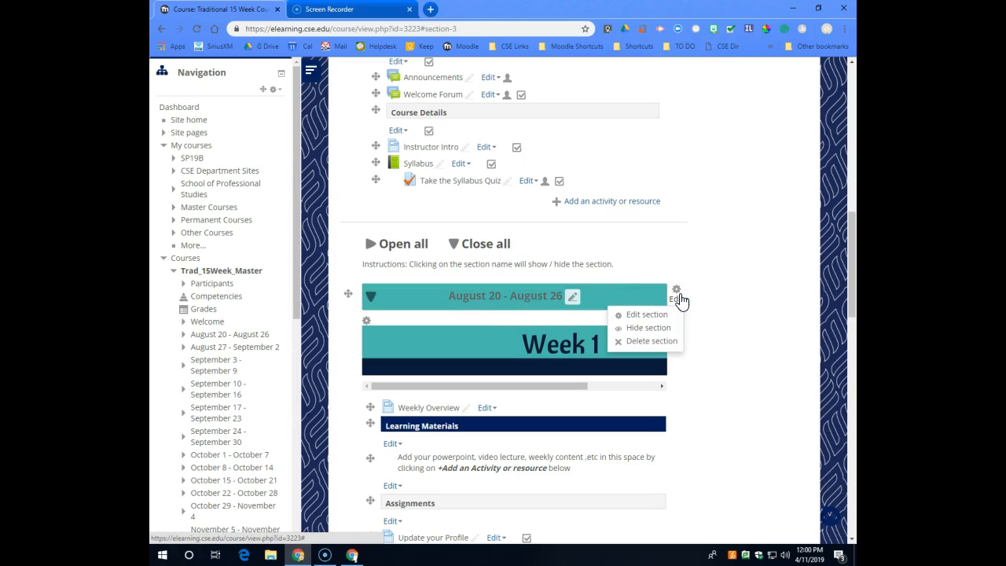
left_click(650, 314)
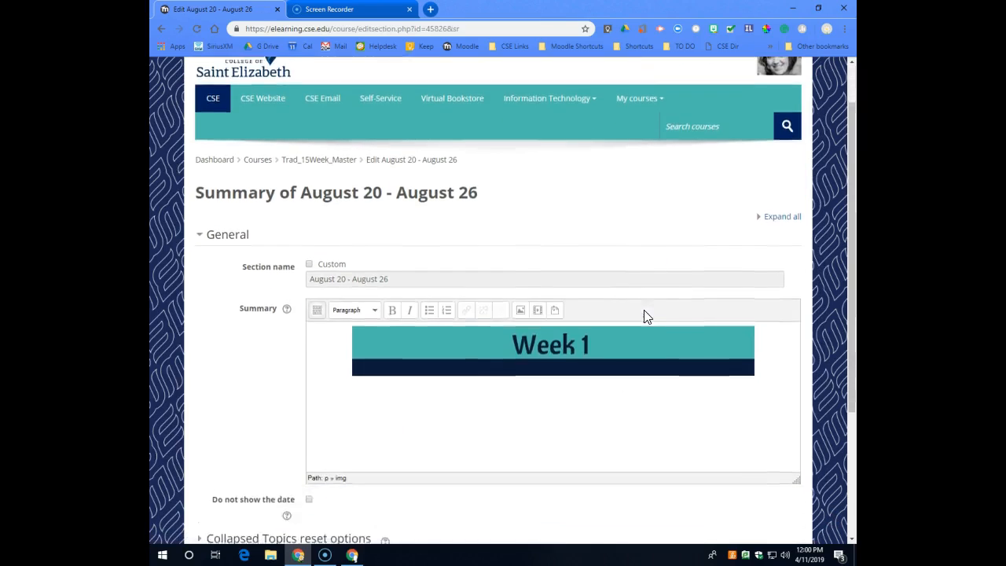
scroll(488, 287, "down", 1)
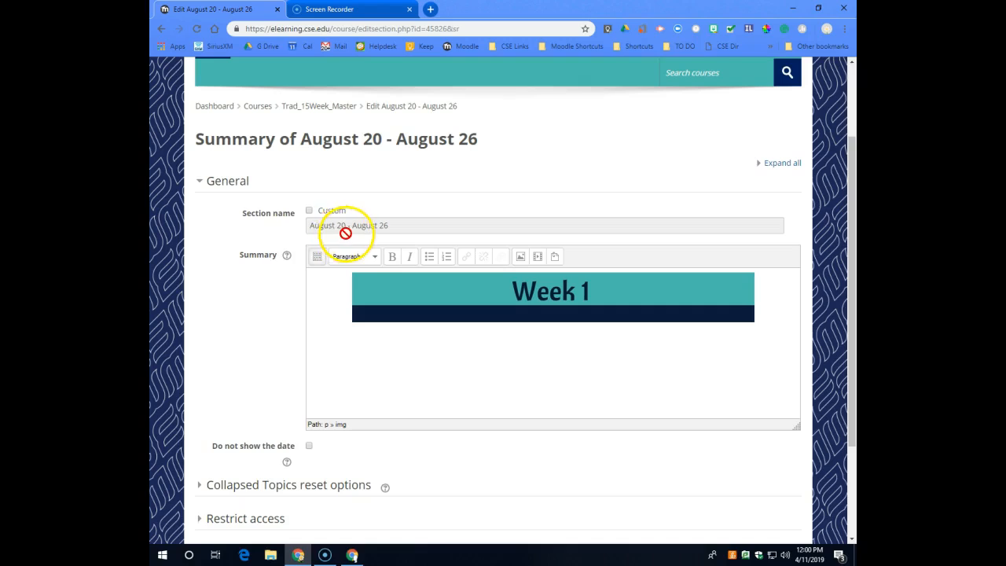
left_click(309, 212)
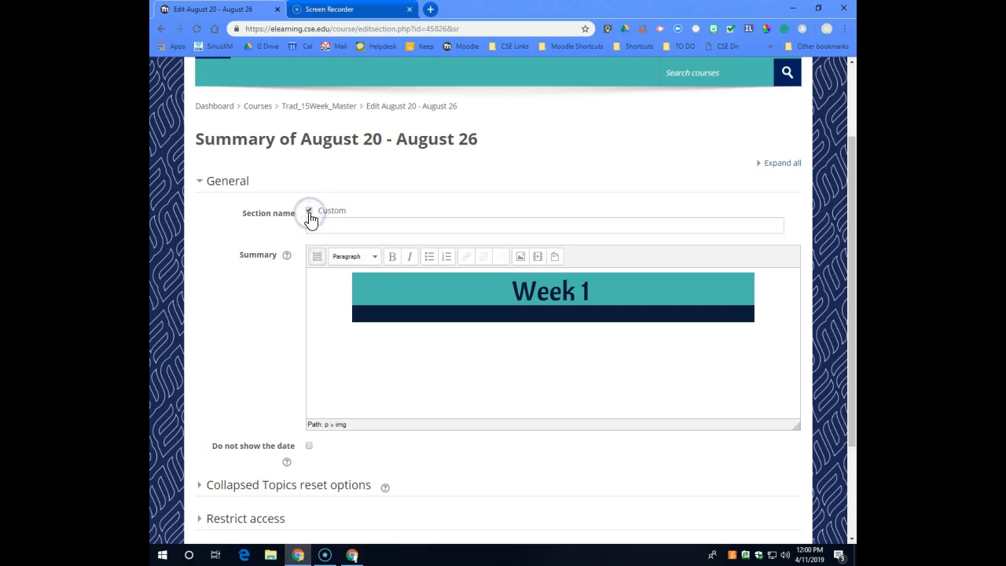
left_click(326, 224)
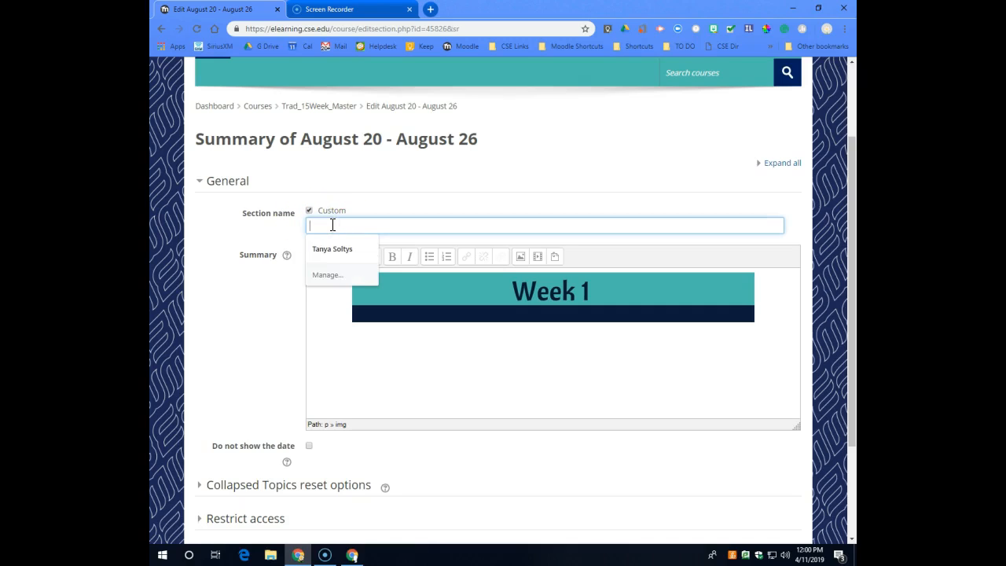
type("Course Information & Syllabus")
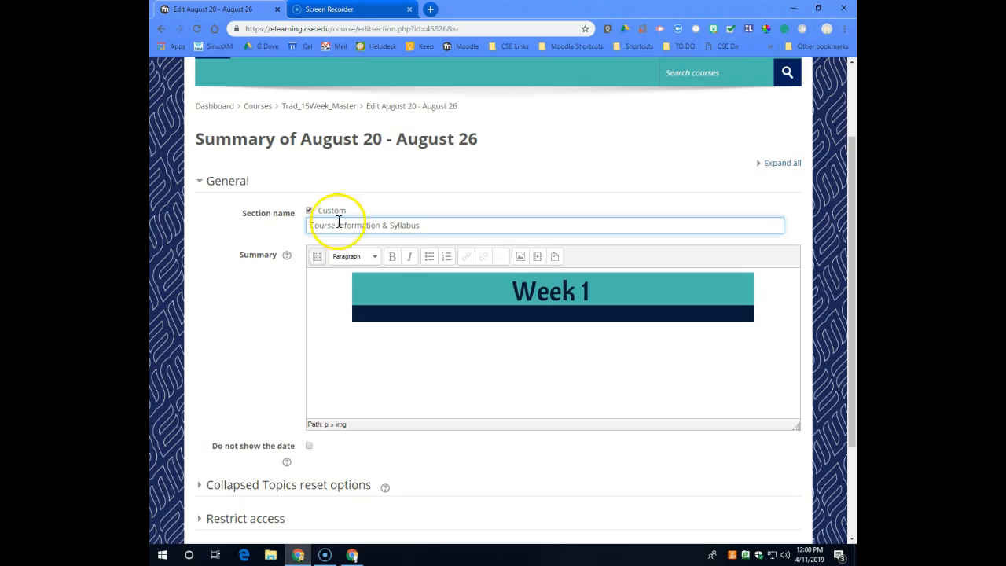
Set the renamed section not to show the date, and save the section changes.
scroll(338, 222, "down", 2)
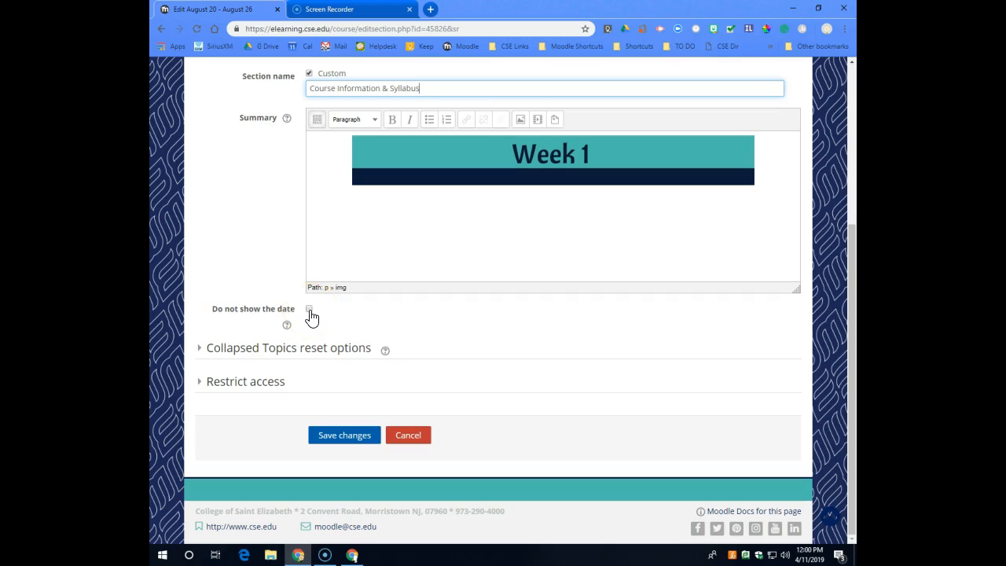
left_click(310, 311)
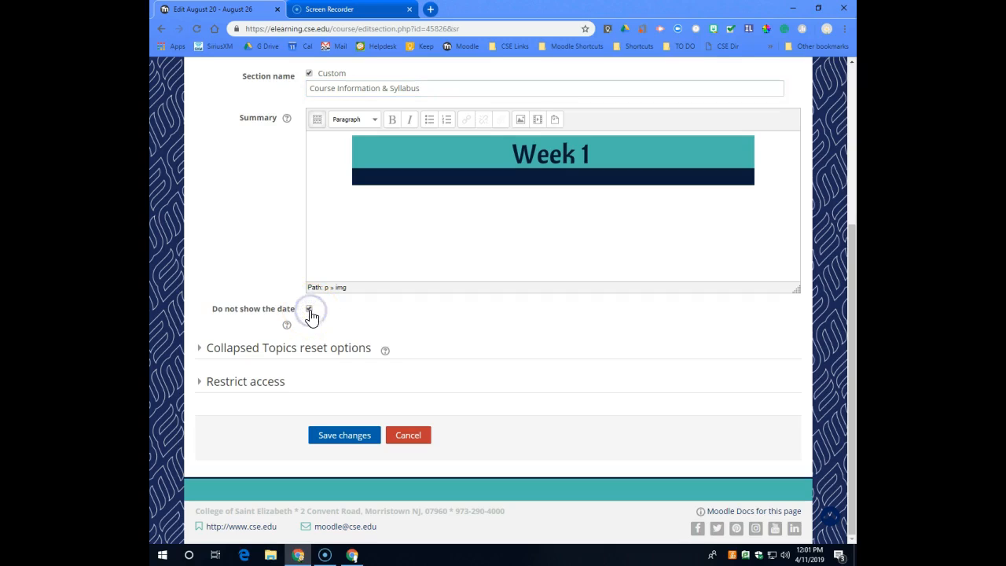
left_click(354, 439)
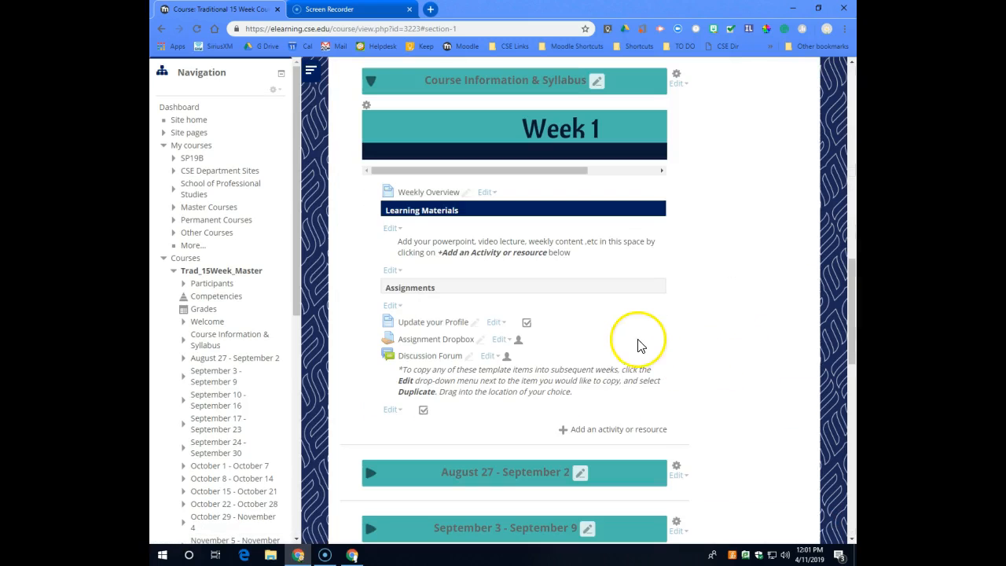
scroll(645, 359, "up", 2)
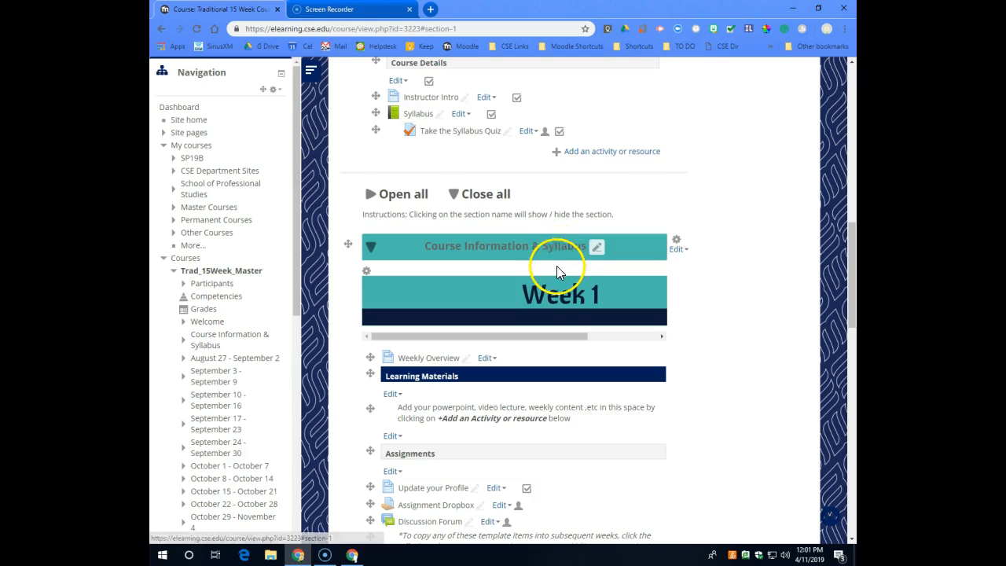
Collapse the Course Information & Syllabus section, and give the August 27 - September 2 section the custom name "Handouts".
scroll(559, 265, "down", 1)
left_click(371, 195)
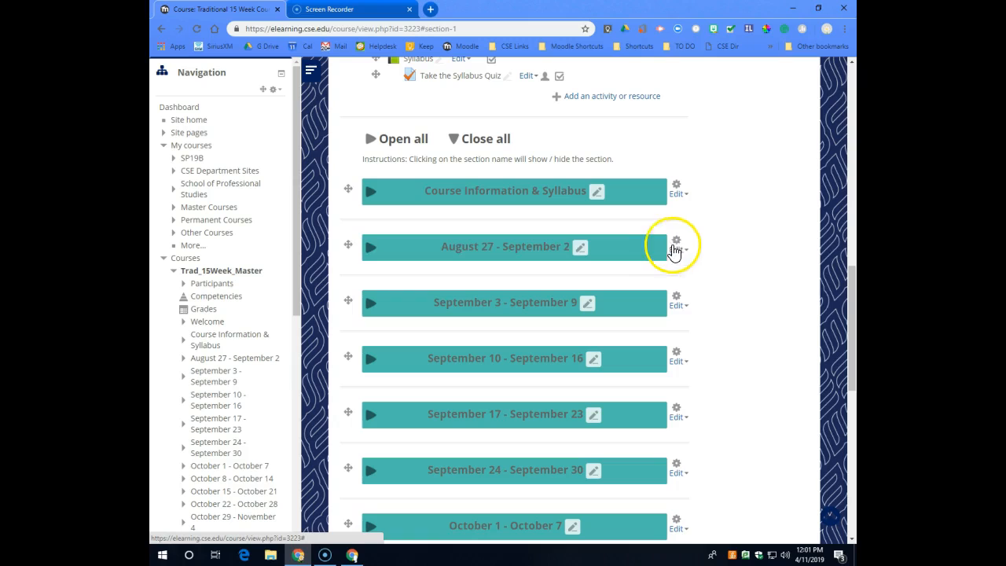
left_click(685, 250)
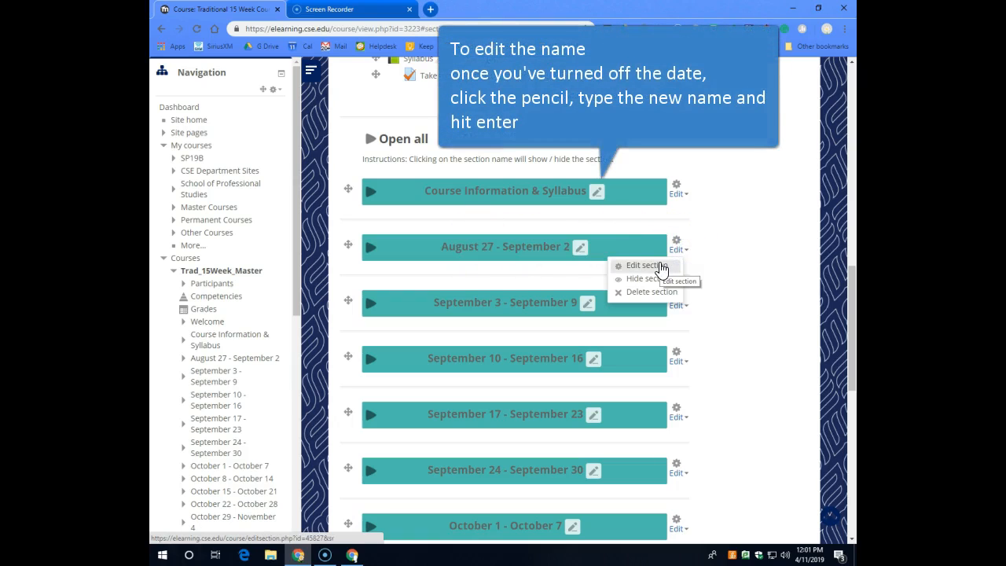
left_click(661, 268)
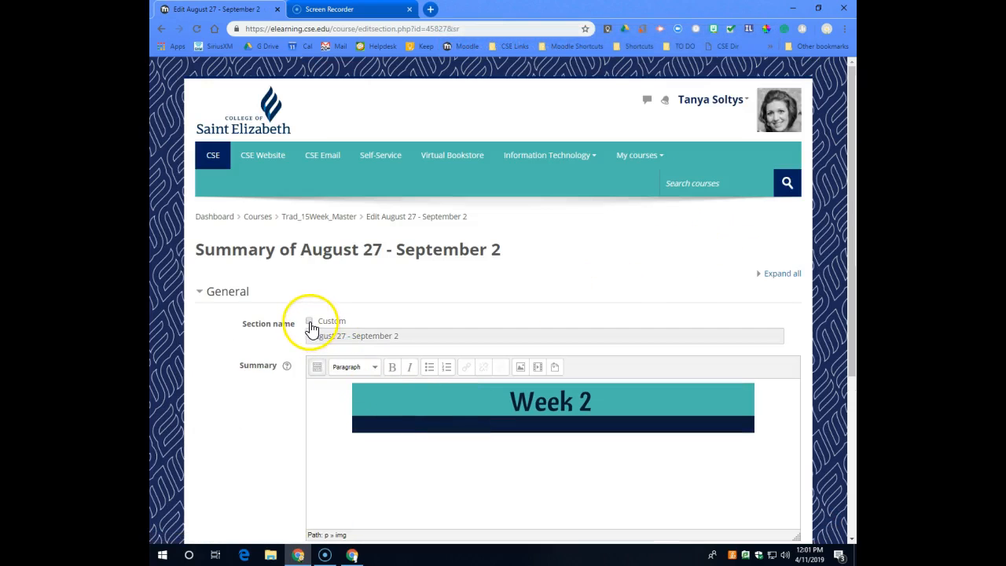
left_click(309, 322)
left_click(322, 335)
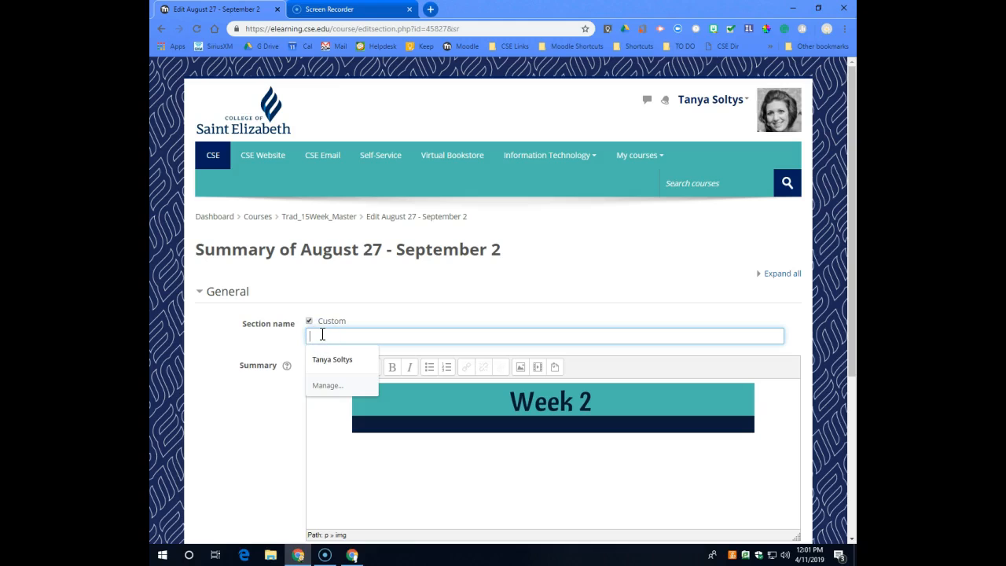
type("Handouts")
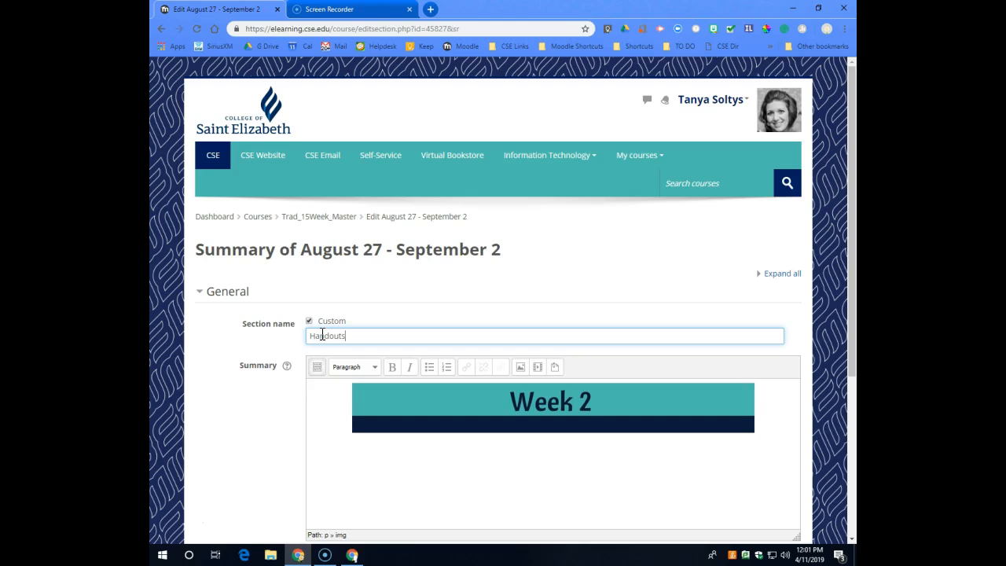
Set the Handouts section not to show the date, and save the section changes.
scroll(322, 336, "down", 3)
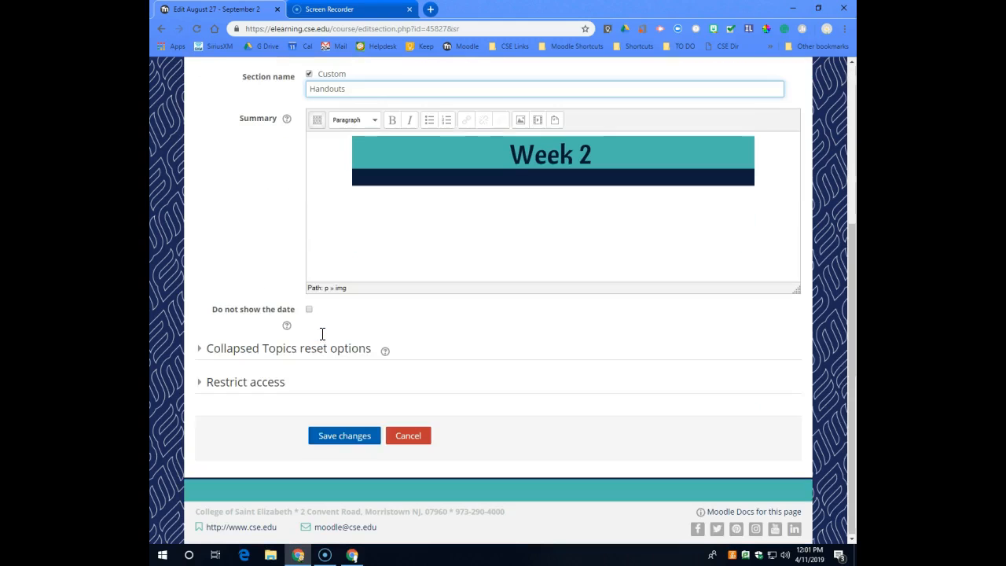
left_click(309, 311)
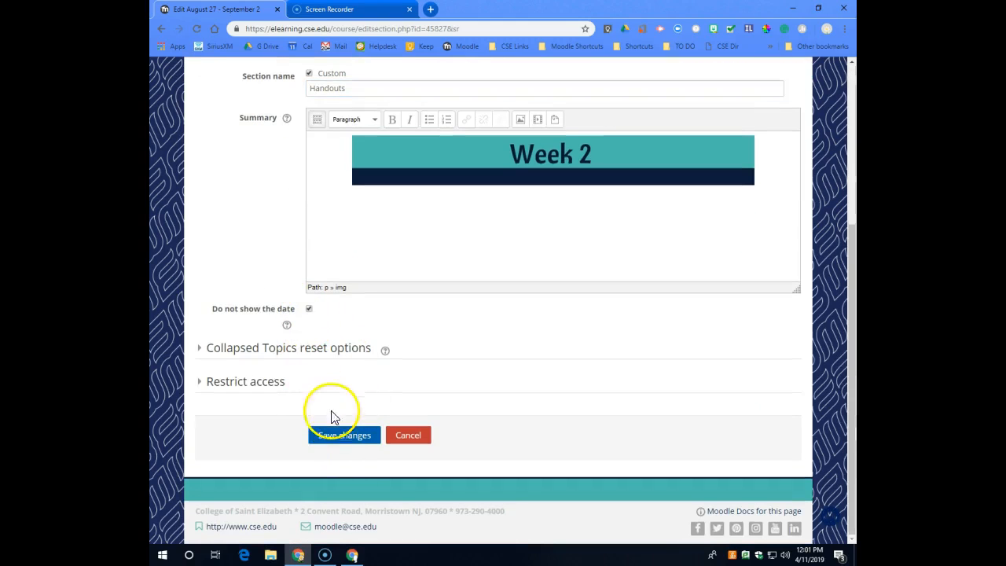
left_click(346, 440)
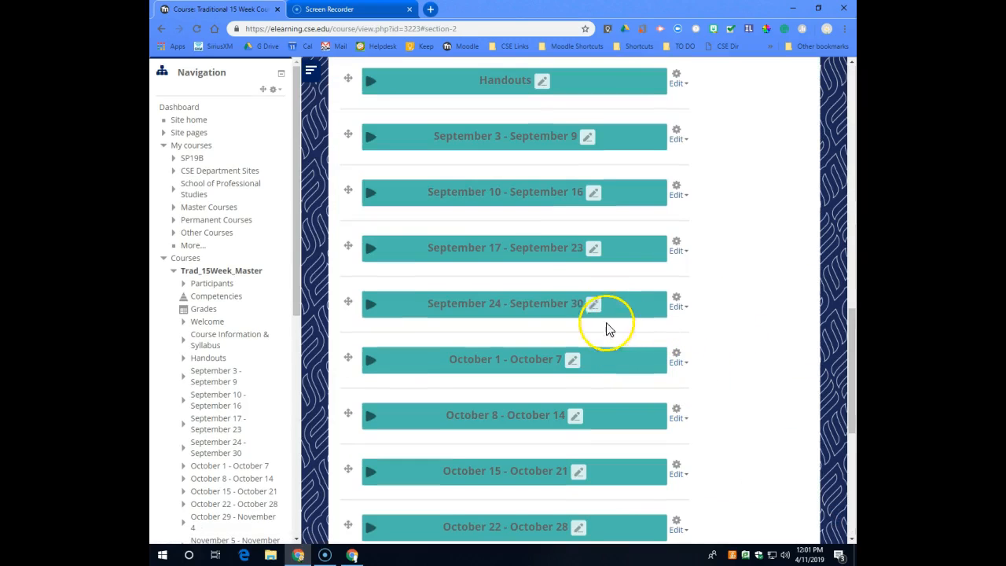
Edit the September 3 - September 9 section and give it the custom name "Quizzes".
scroll(692, 169, "up", 2)
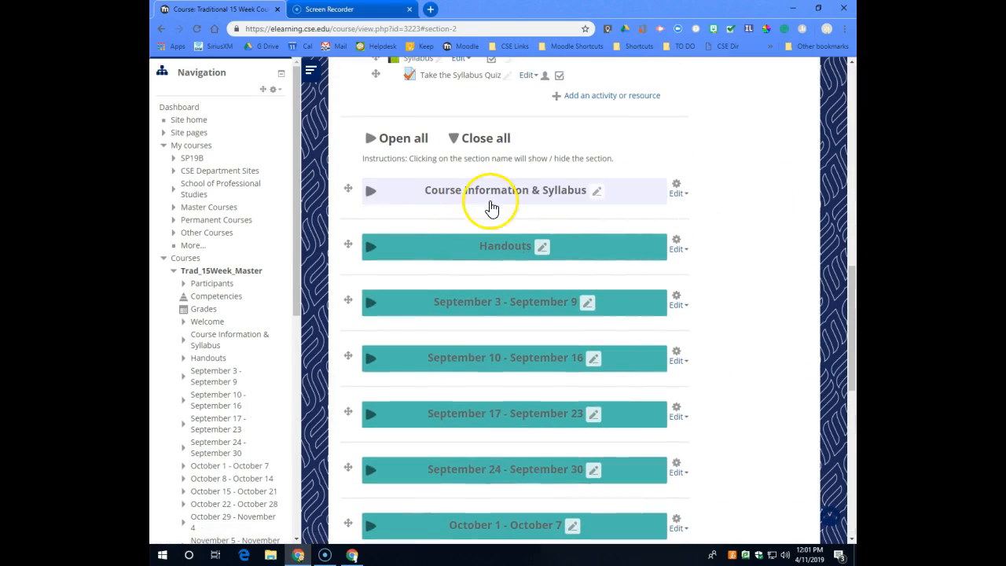
left_click(680, 307)
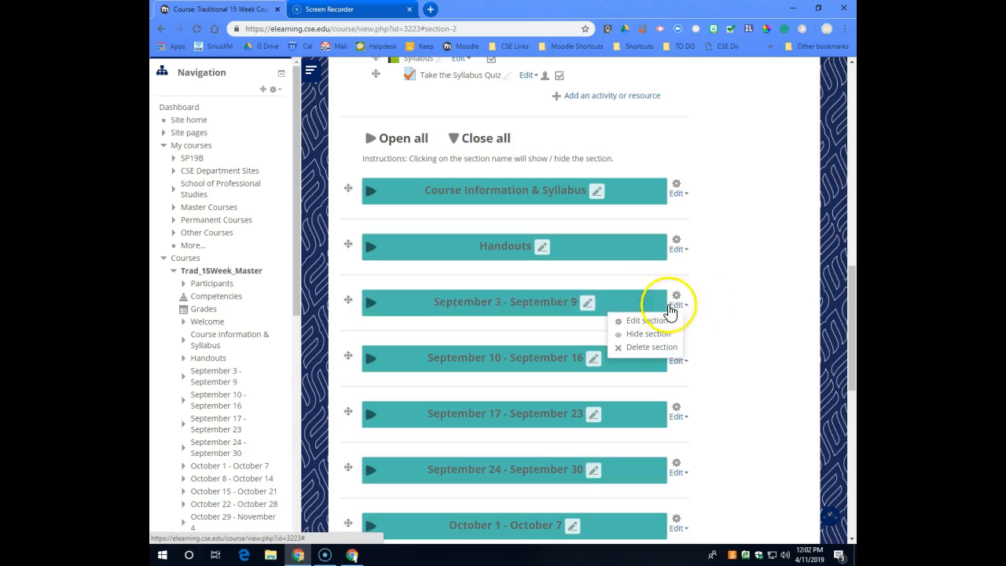
left_click(634, 323)
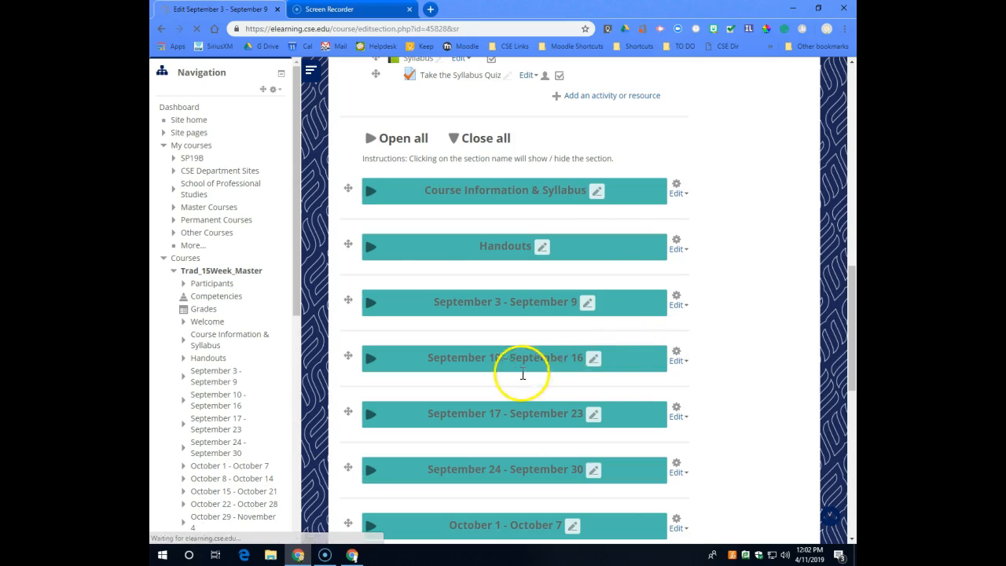
left_click(311, 326)
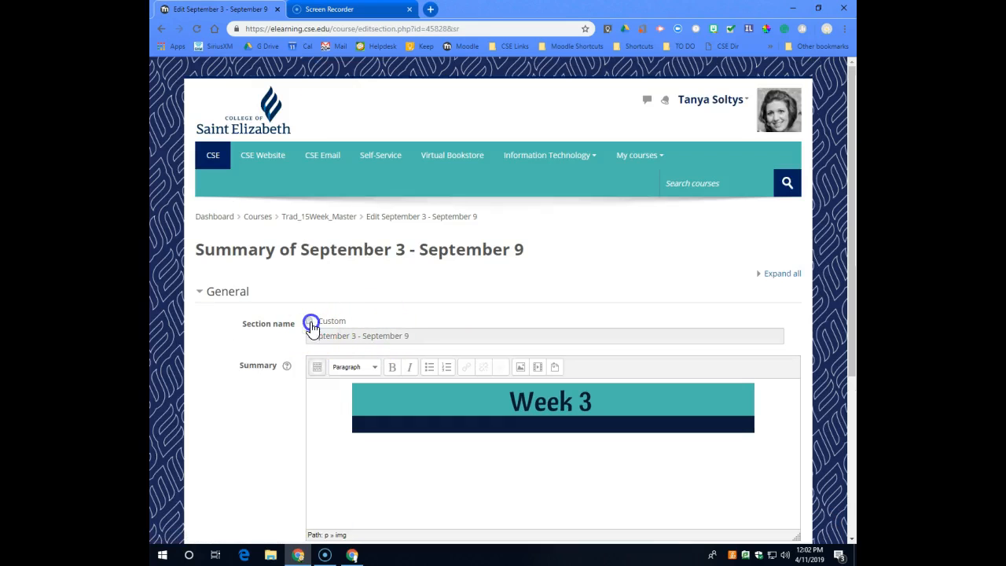
left_click(346, 333)
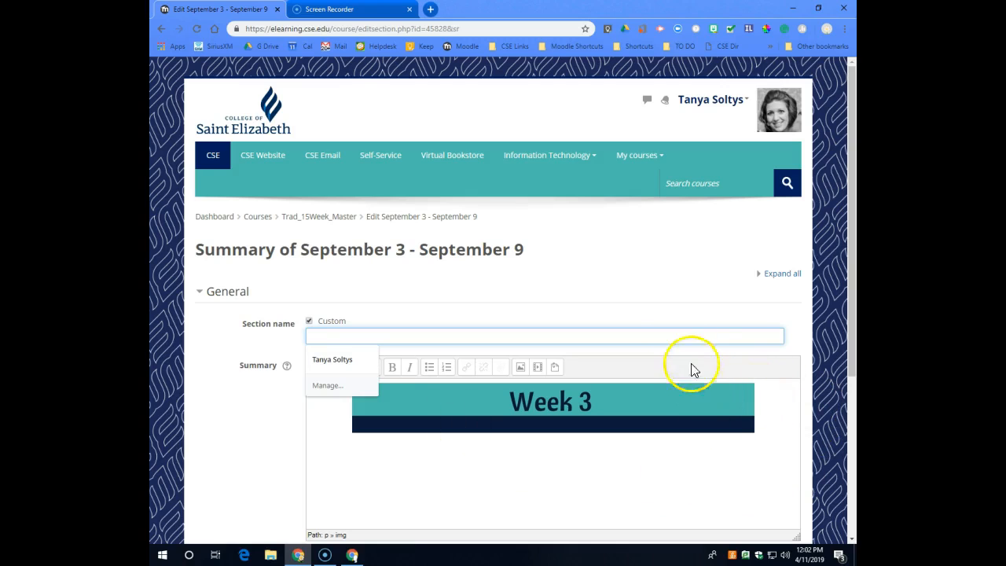
left_click(671, 395)
left_click(537, 335)
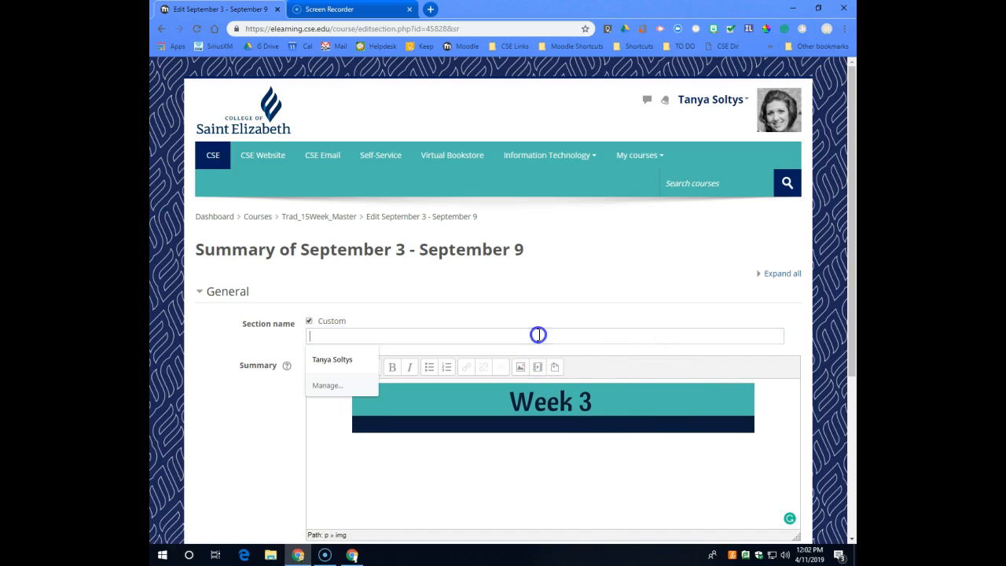
type("Quizzes")
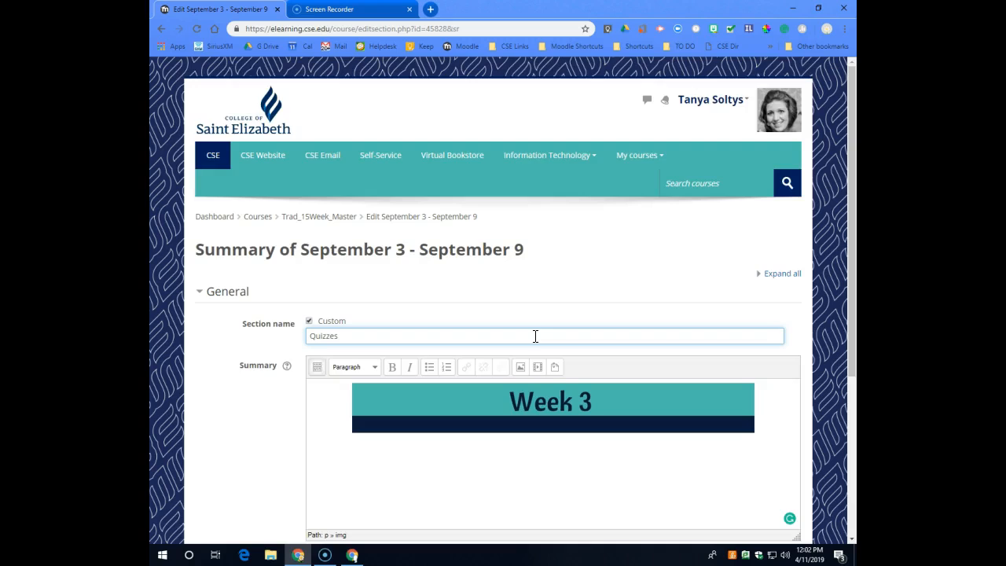
Set the Quizzes section not to show the date, and save the section changes.
scroll(534, 336, "down", 3)
left_click(309, 309)
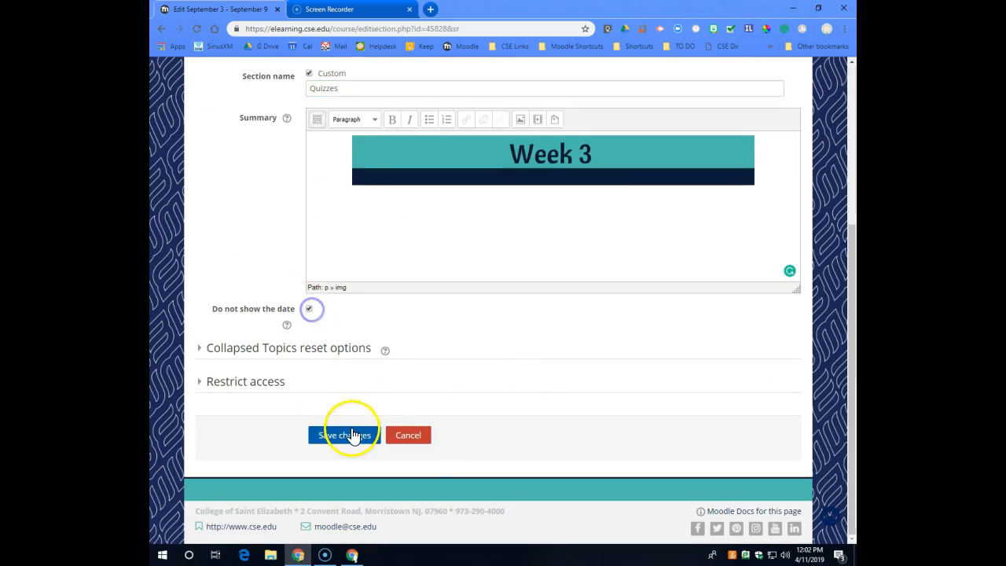
left_click(350, 434)
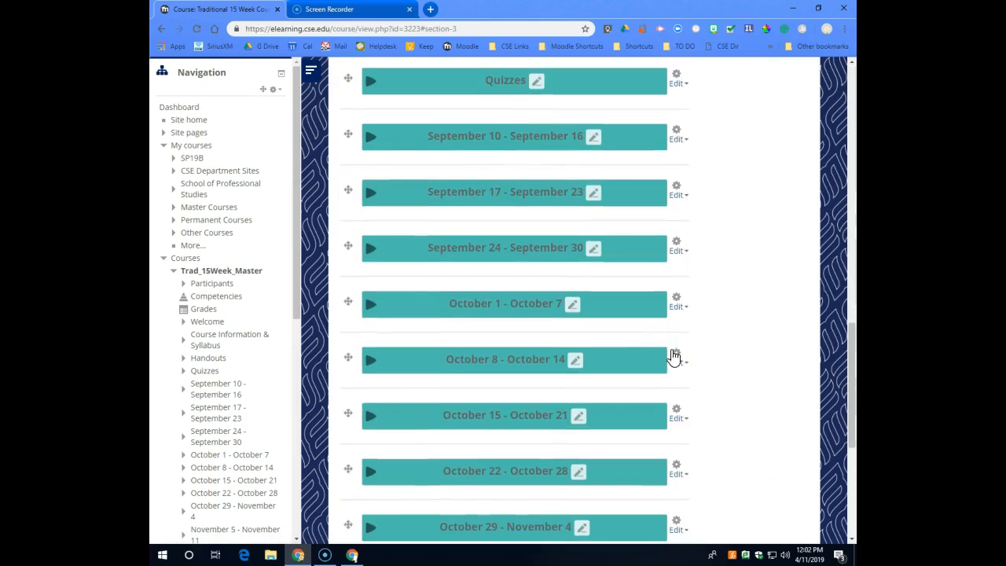
Review the renamed and remaining weekly sections, and check the editing options available for the September 10 - September 16 section.
scroll(674, 355, "up", 3)
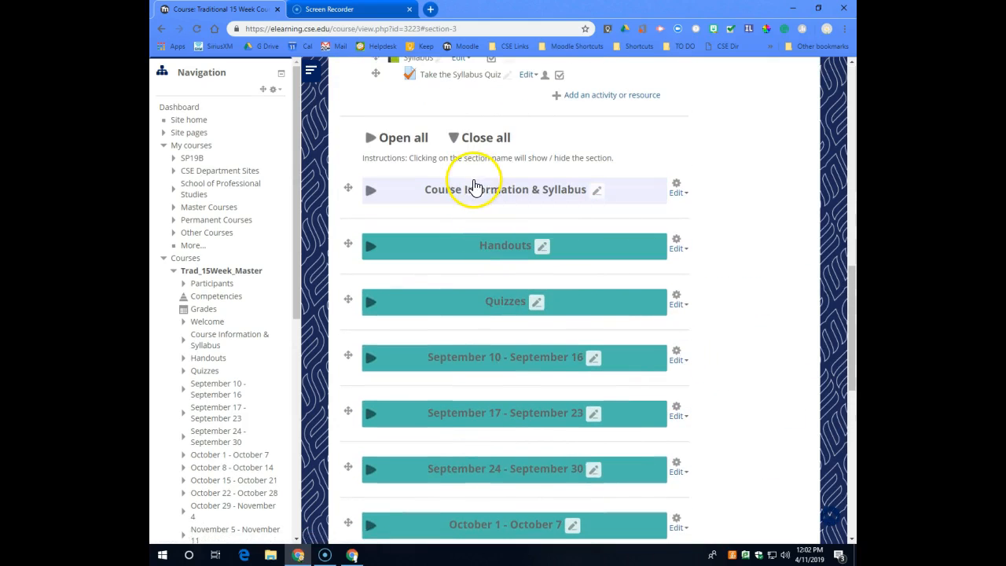
scroll(759, 310, "down", 2)
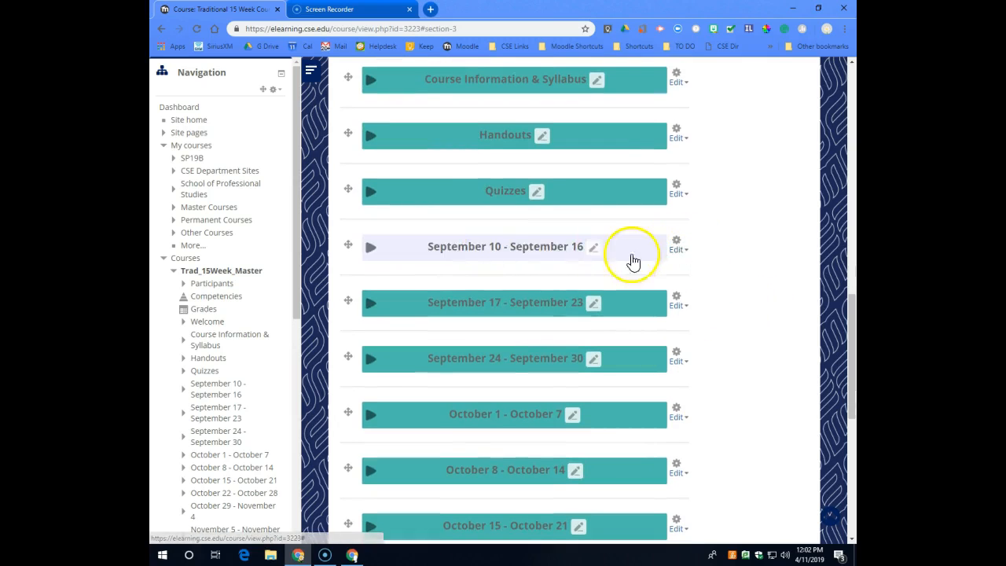
scroll(645, 260, "down", 3)
scroll(666, 433, "down", 3)
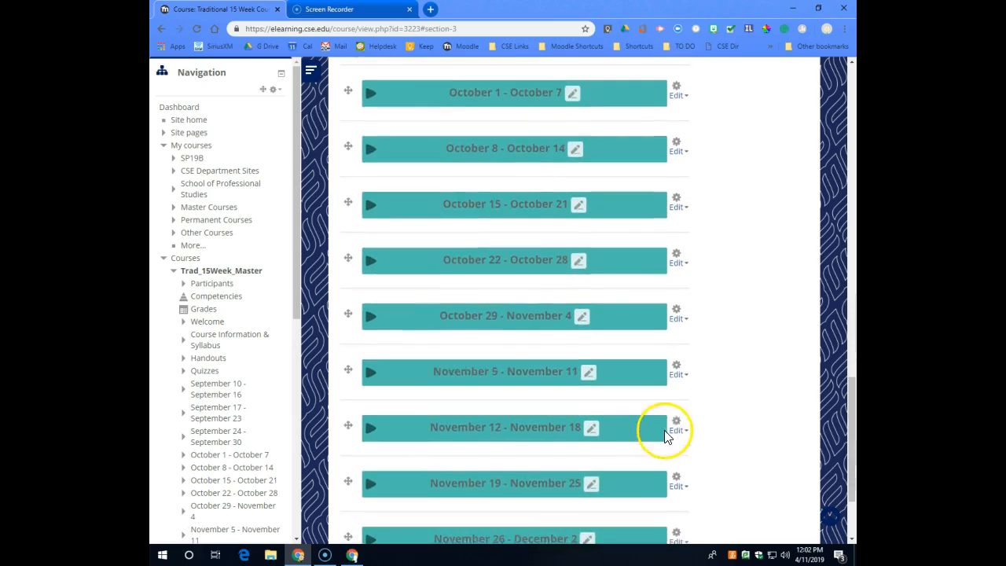
scroll(667, 429, "up", 7)
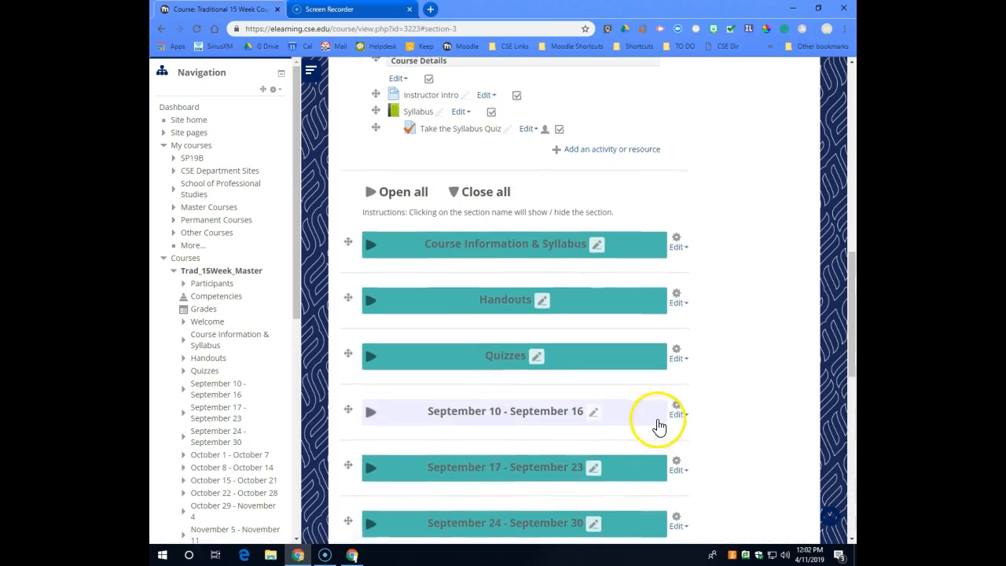
scroll(660, 418, "down", 1)
left_click(677, 361)
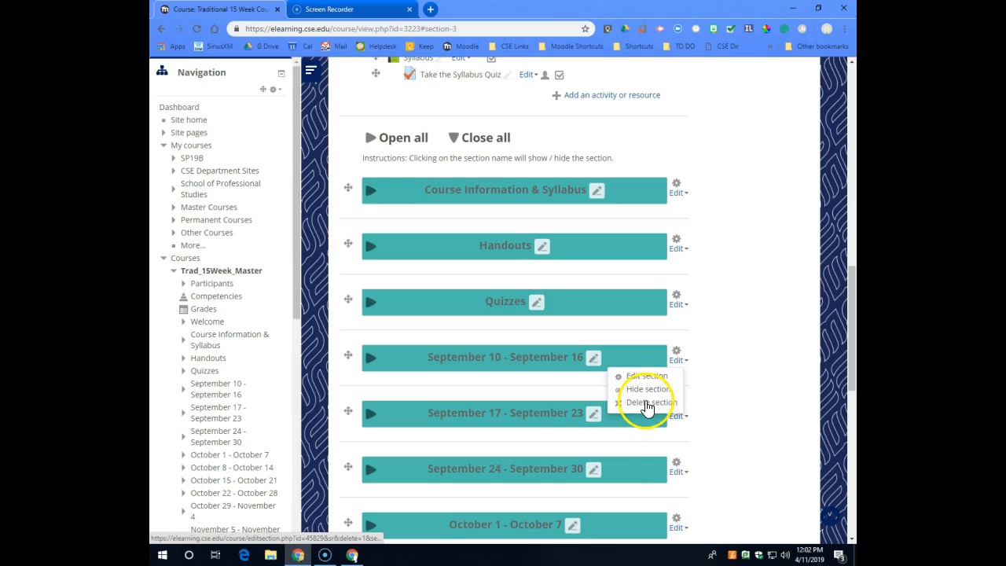
left_click(707, 396)
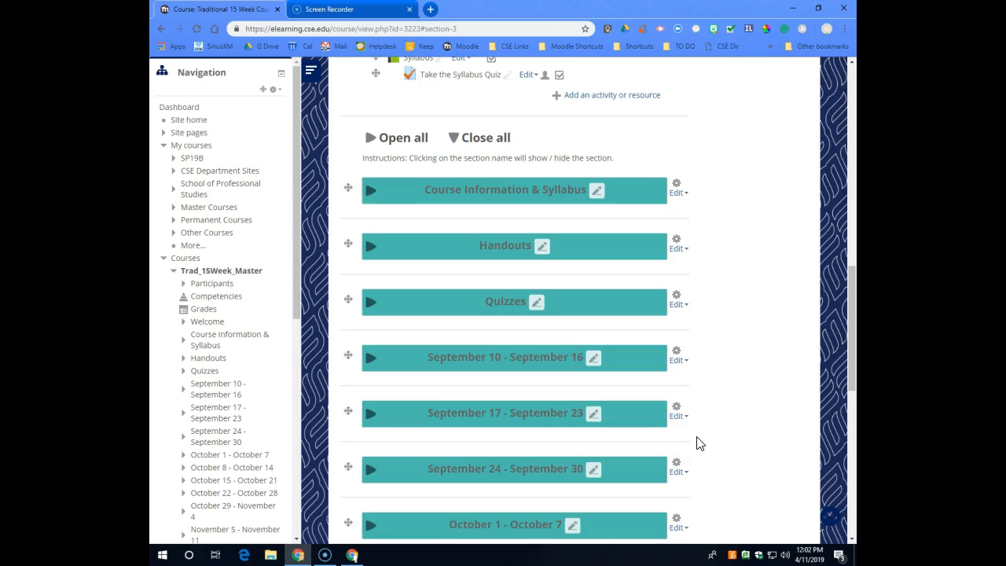
Hide the September 10 - September 16, September 17 - September 23 and September 24 - September 30 sections from students.
scroll(696, 441, "down", 1)
left_click(678, 304)
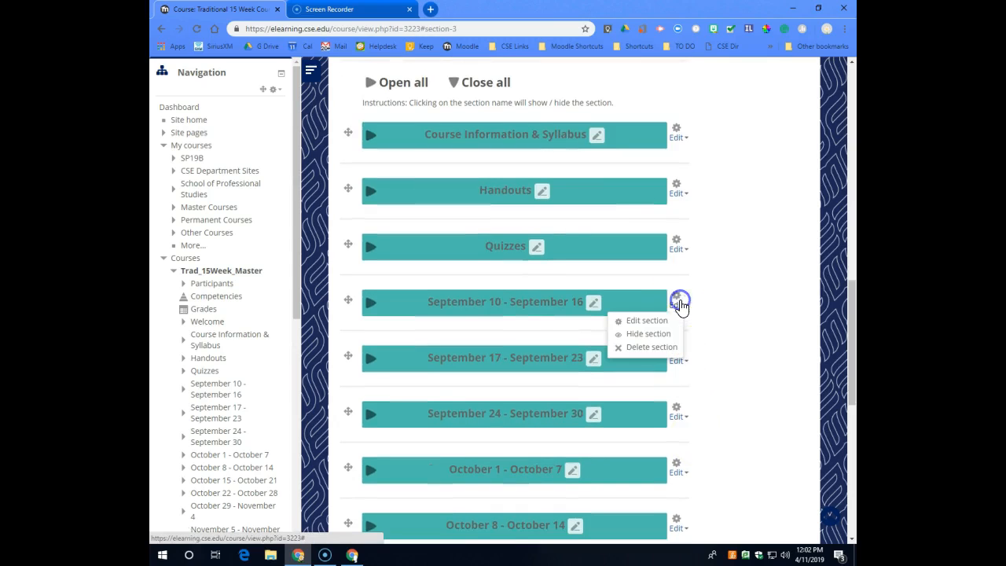
left_click(653, 334)
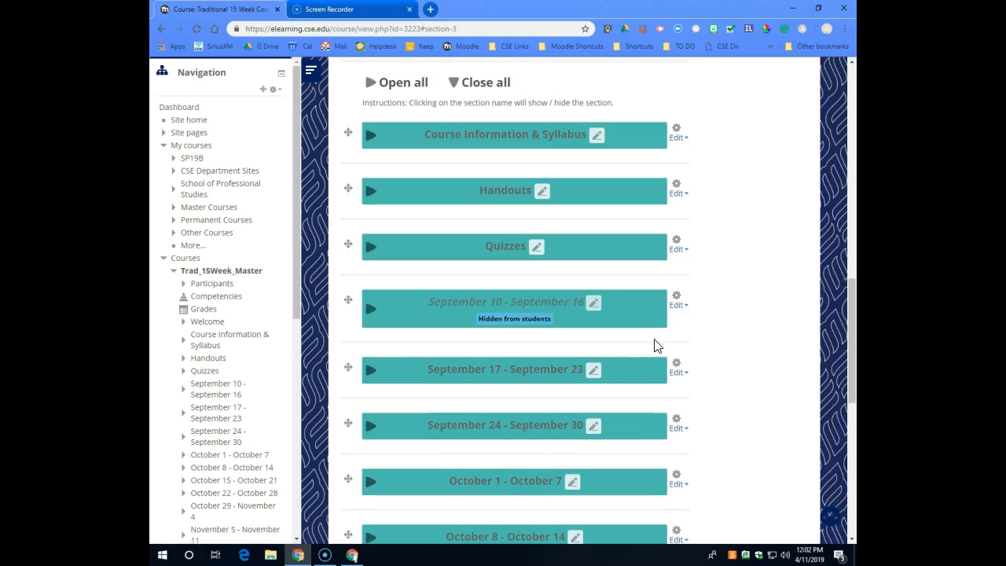
left_click(678, 373)
left_click(641, 401)
scroll(741, 400, "down", 1)
left_click(681, 385)
left_click(659, 412)
Move the Quizzes section above the Handouts section in the course, and look over the reordered section list.
scroll(746, 379, "up", 2)
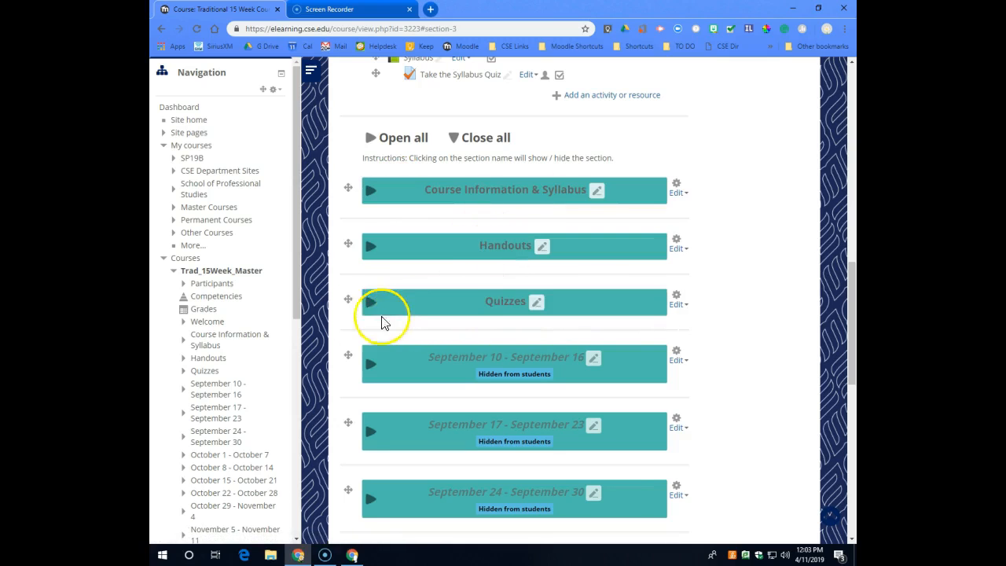
left_click_drag(348, 301, 353, 254)
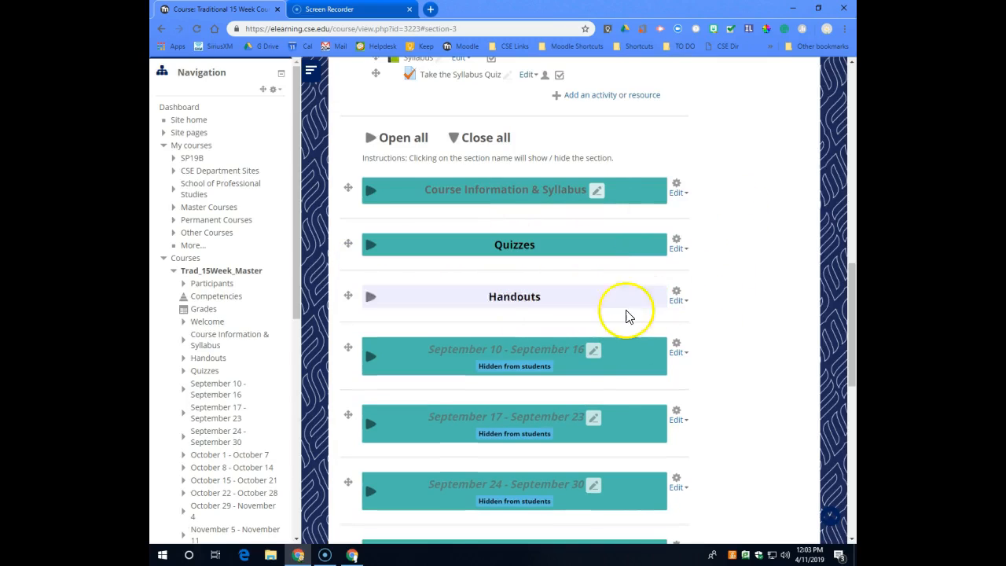
scroll(729, 281, "down", 1)
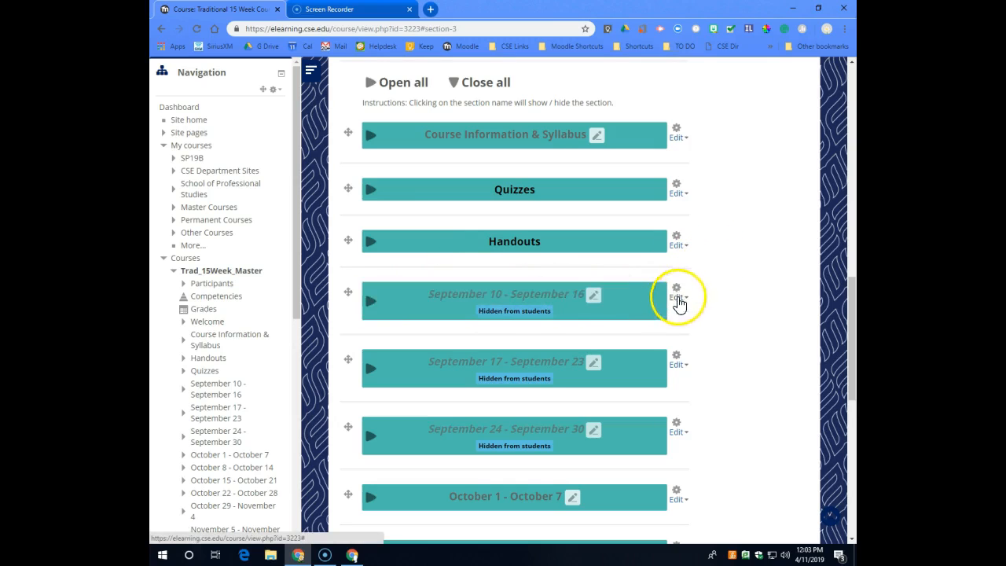
scroll(775, 295, "up", 1)
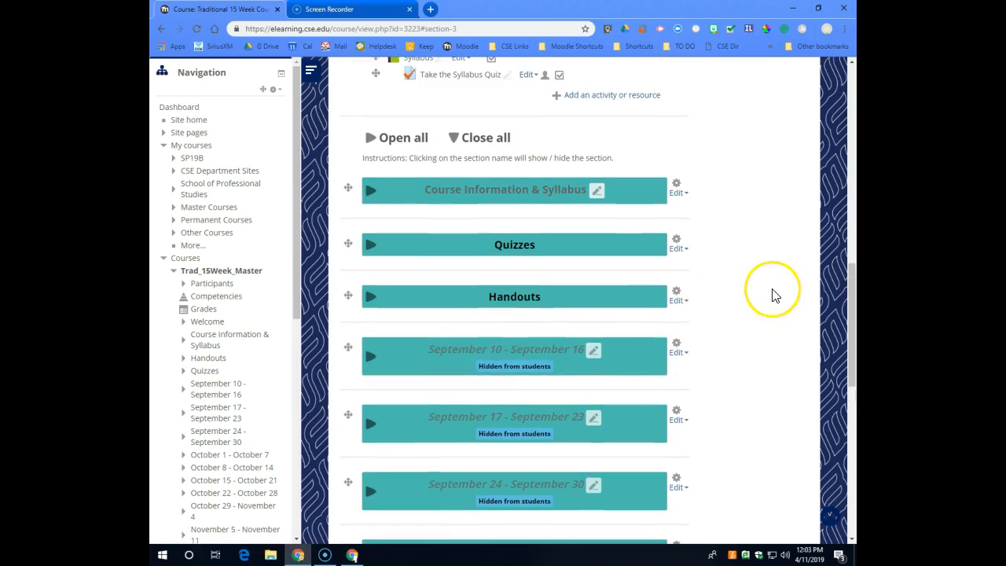
scroll(778, 294, "up", 3)
scroll(782, 294, "down", 2)
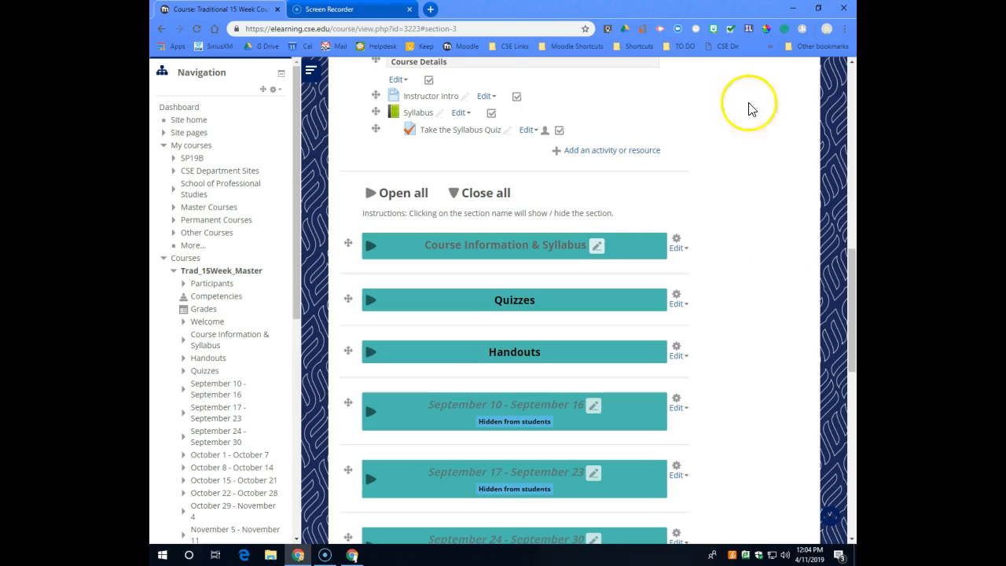
left_click(430, 10)
left_click(214, 29)
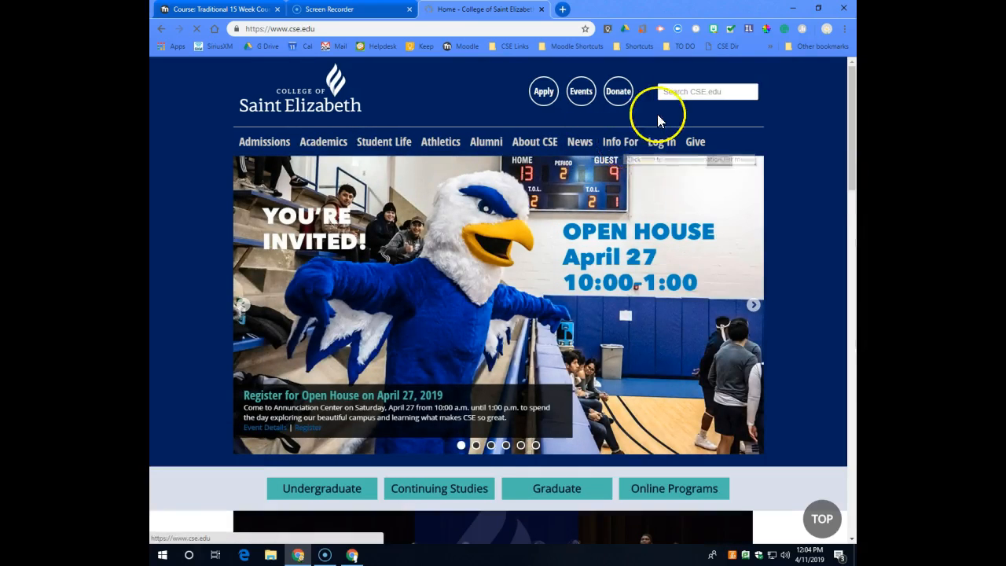
left_click(385, 28)
left_click(388, 28)
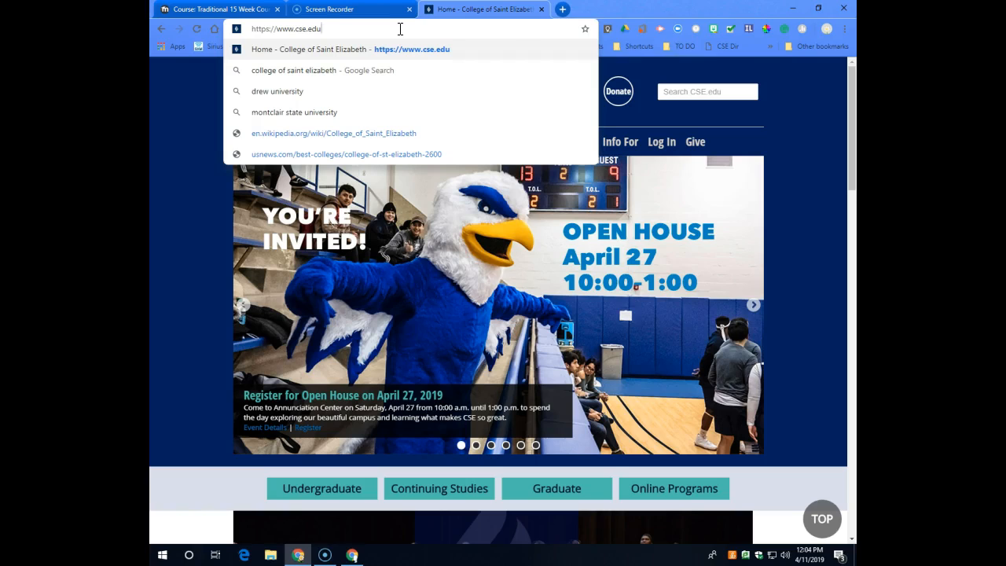
type("/it")
key("Return")
left_click(443, 49)
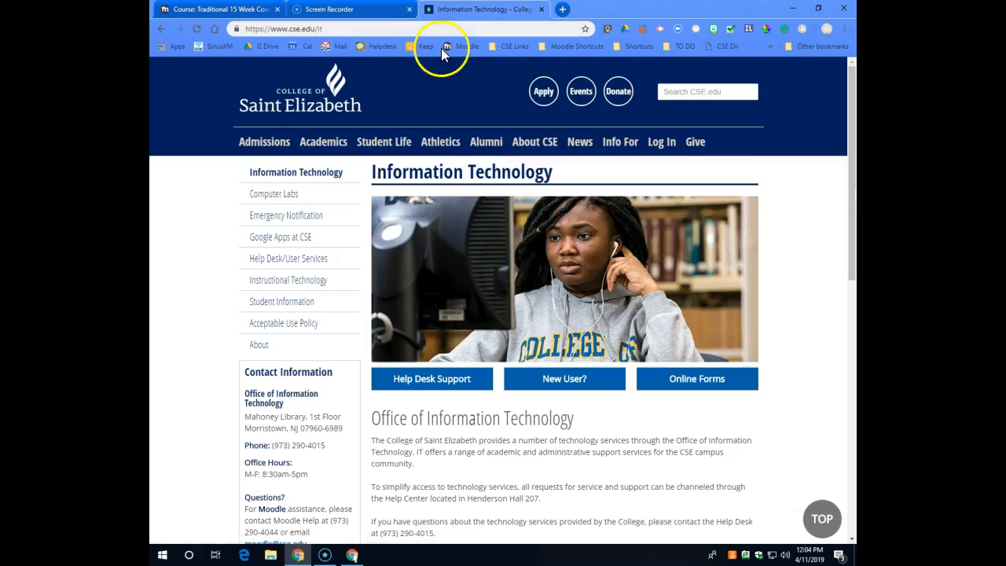
Open the Instructional Technology site from the Information Technology page and view its Quick Links and contact information.
left_click(312, 287)
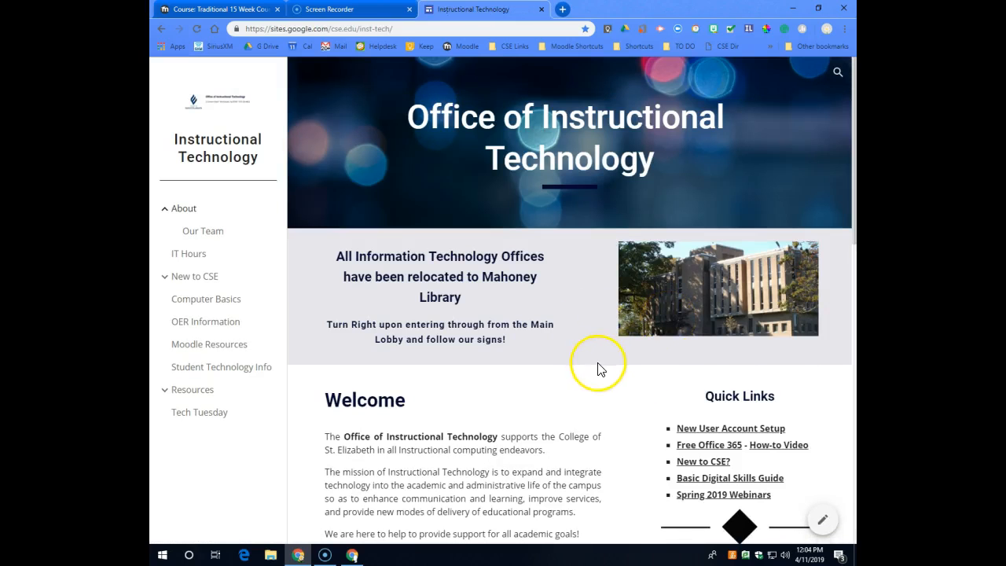
scroll(605, 374, "down", 2)
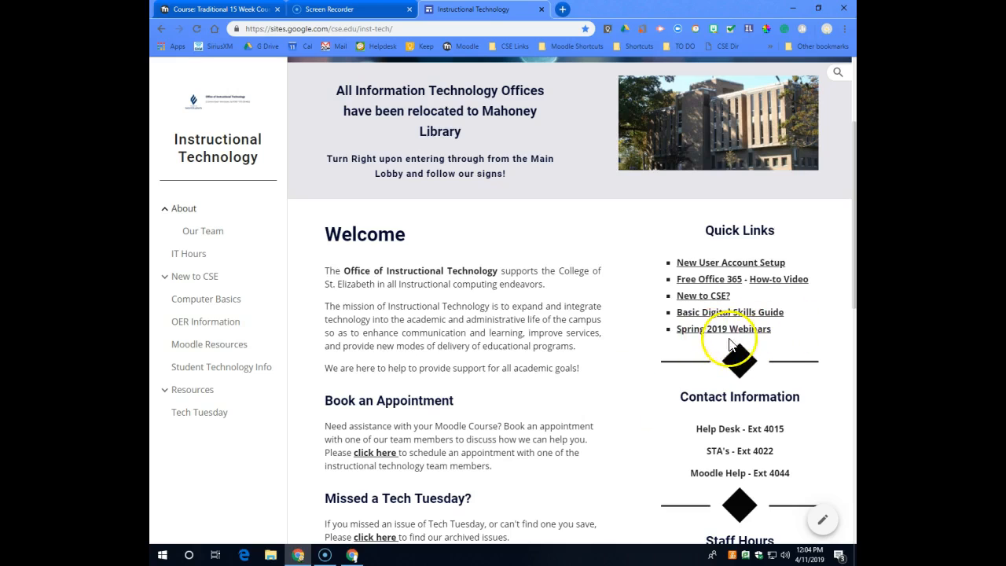
Open the Our Team page of the Instructional Technology site and review each team member's contact details, appointment link and areas of expertise.
scroll(619, 373, "up", 1)
scroll(619, 374, "up", 2)
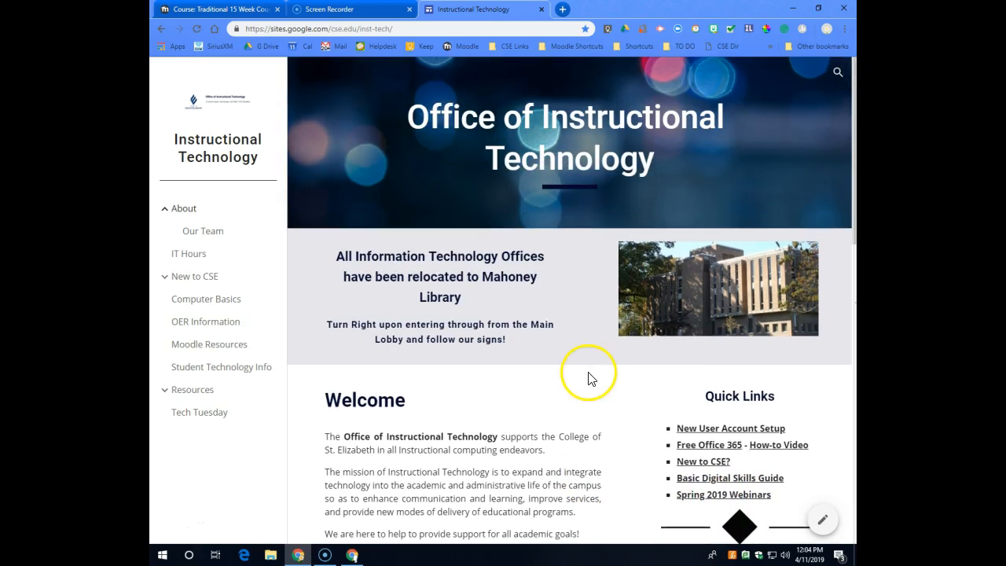
left_click(209, 233)
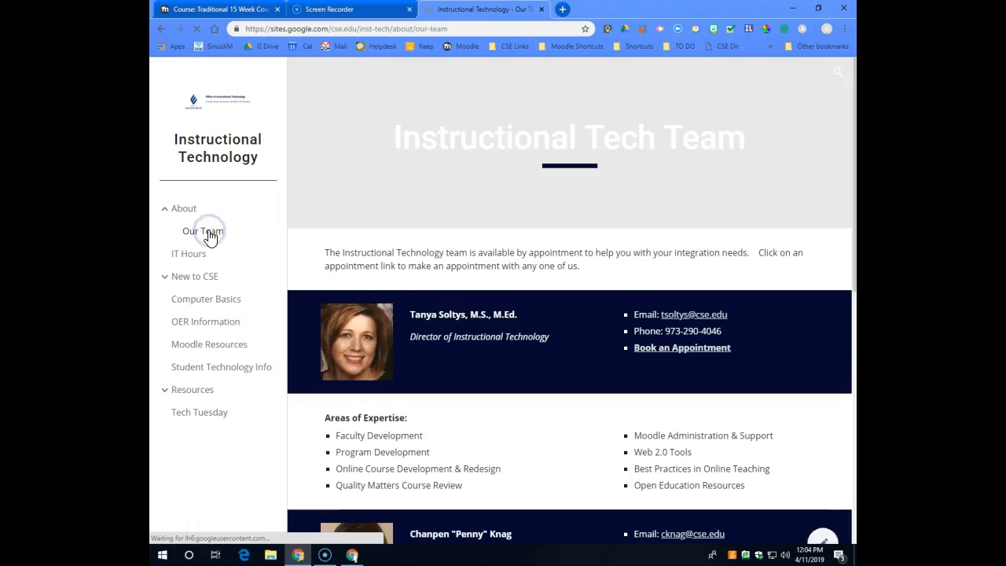
scroll(755, 346, "down", 2)
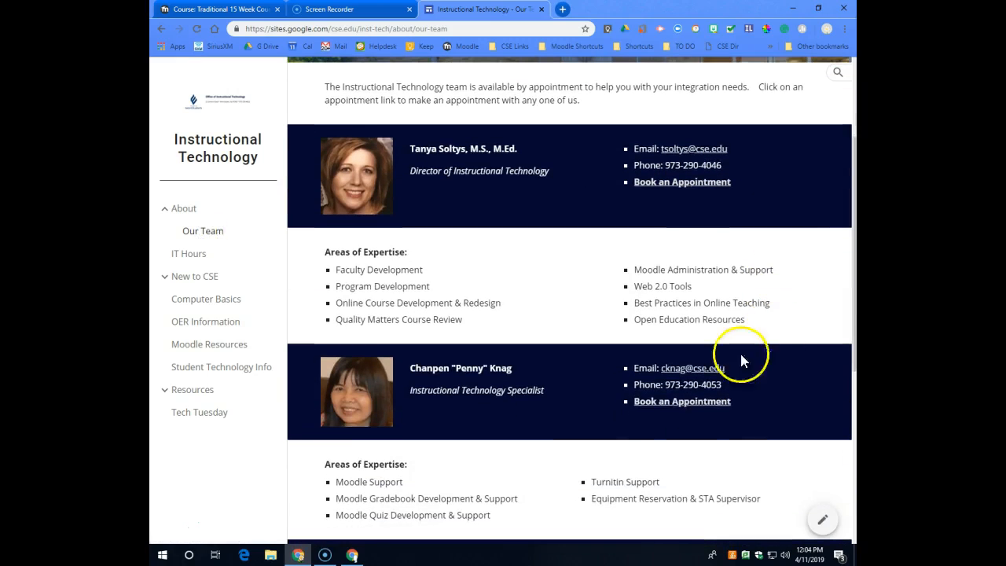
scroll(716, 409, "down", 1)
scroll(707, 377, "down", 3)
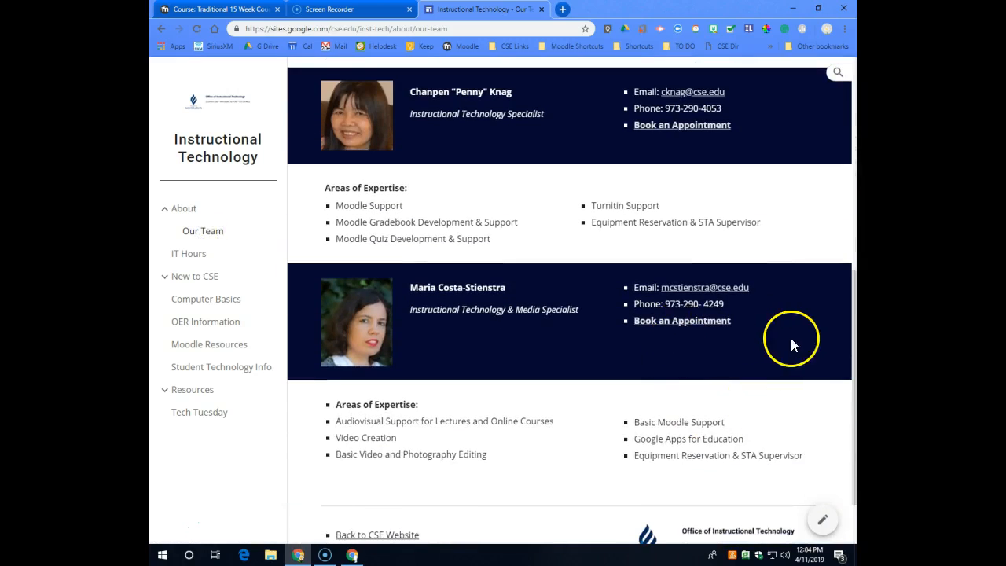
scroll(794, 346, "up", 6)
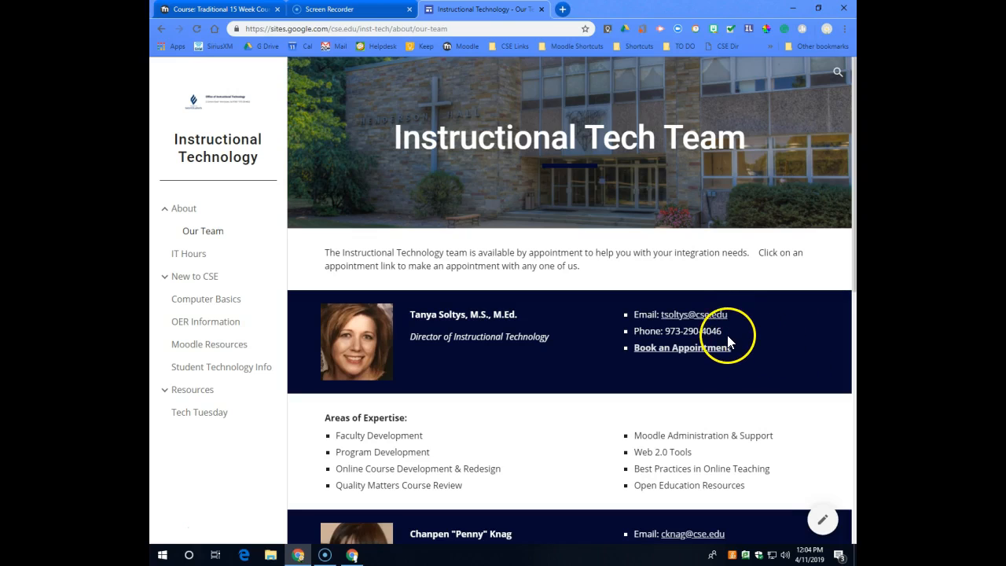
scroll(791, 322, "down", 2)
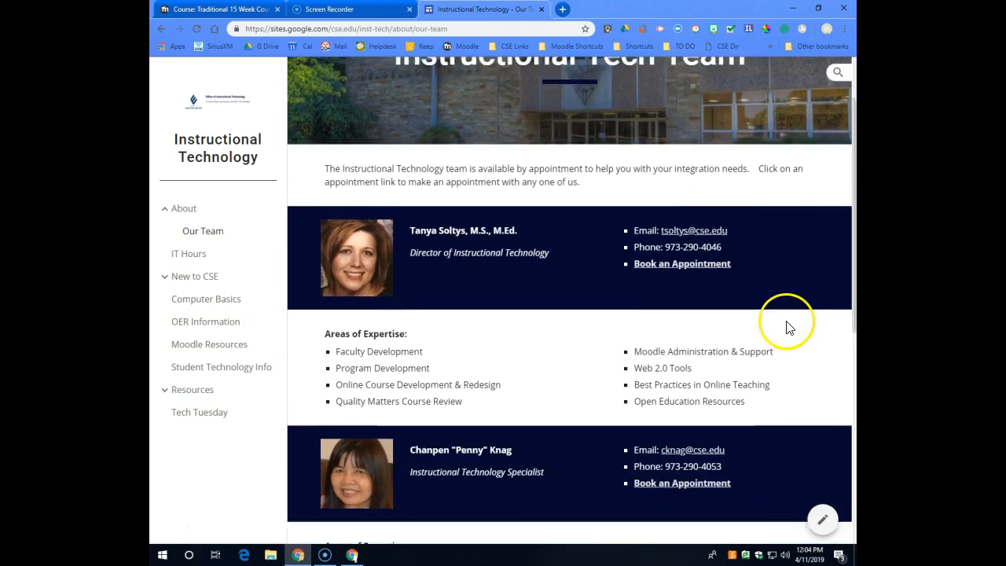
scroll(771, 424, "down", 3)
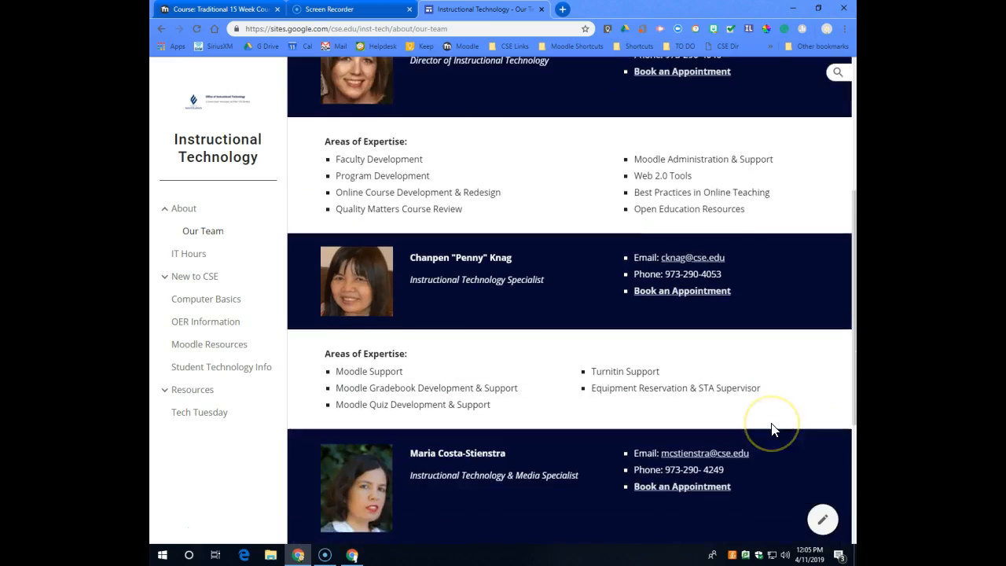
scroll(792, 414, "up", 5)
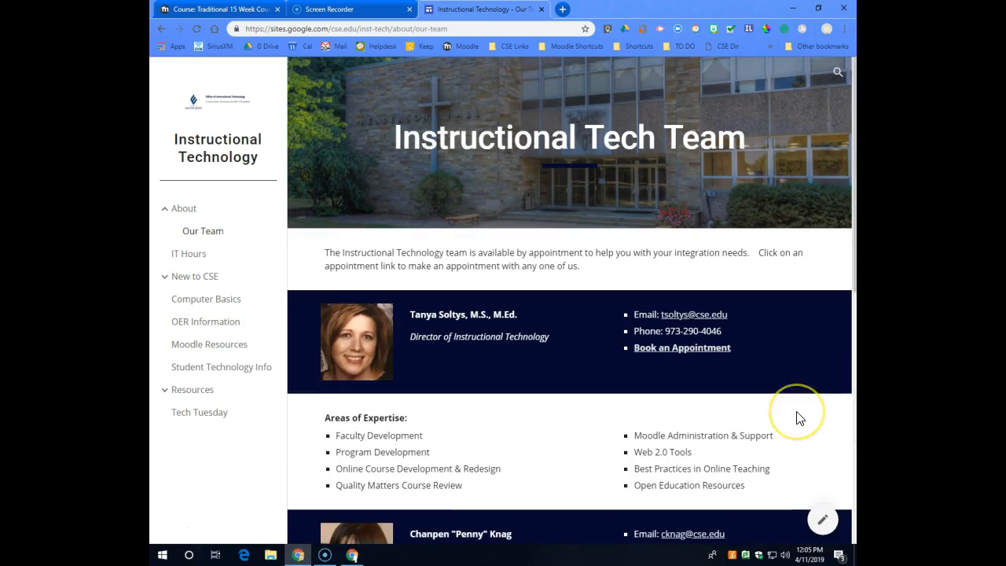